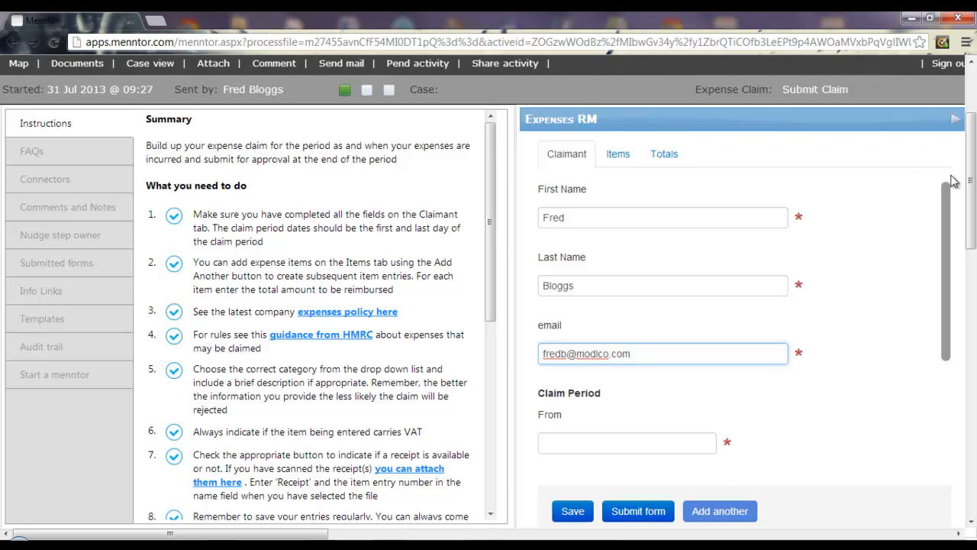
- Scroll down the Claimant tab of the Expenses RM claim form
scroll(764, 305, "down", 3)
- Set the claim period from 01 June 2013 to 30 June 2013
left_click(571, 265)
left_click(552, 297)
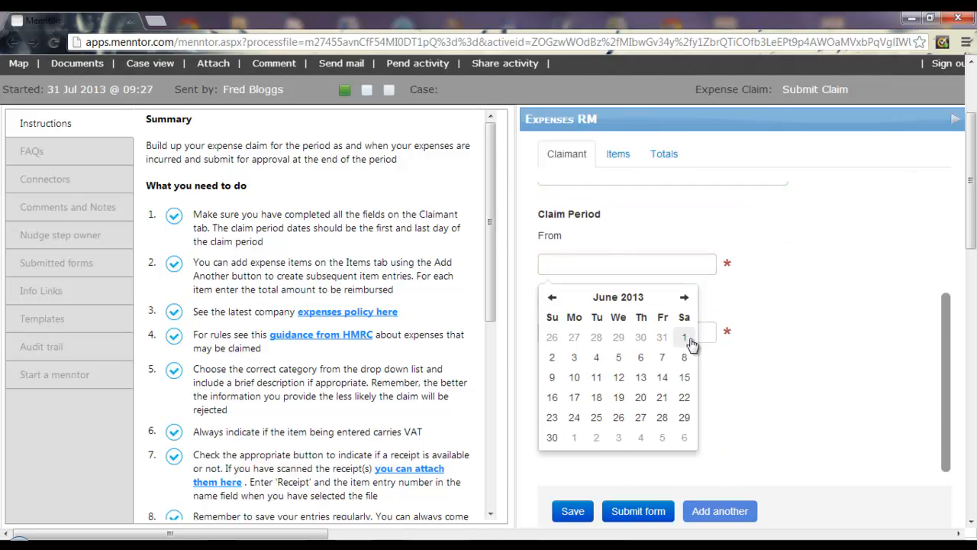
left_click(685, 338)
left_click(575, 331)
left_click(554, 364)
left_click(553, 504)
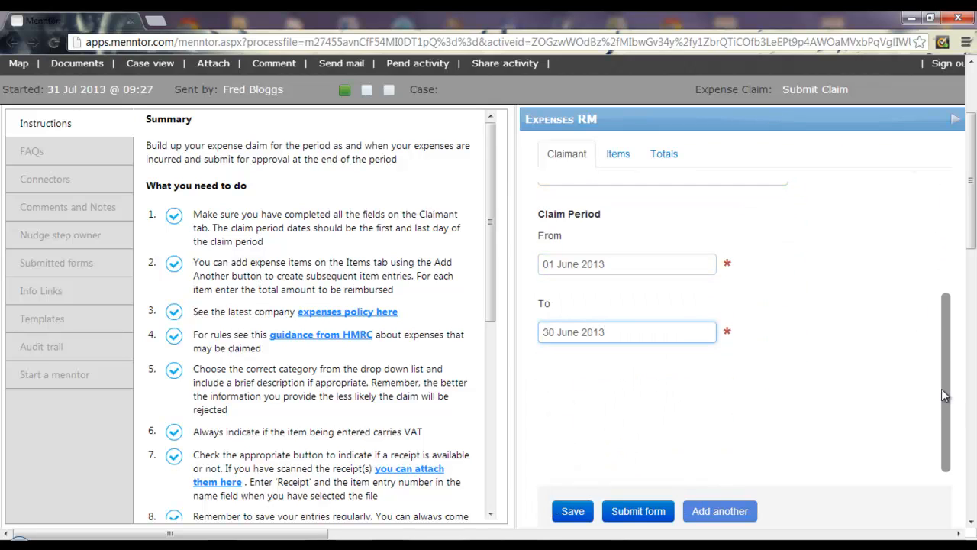
- Save the claim form and acknowledge the saved confirmation
left_click_drag(944, 395, 959, 214)
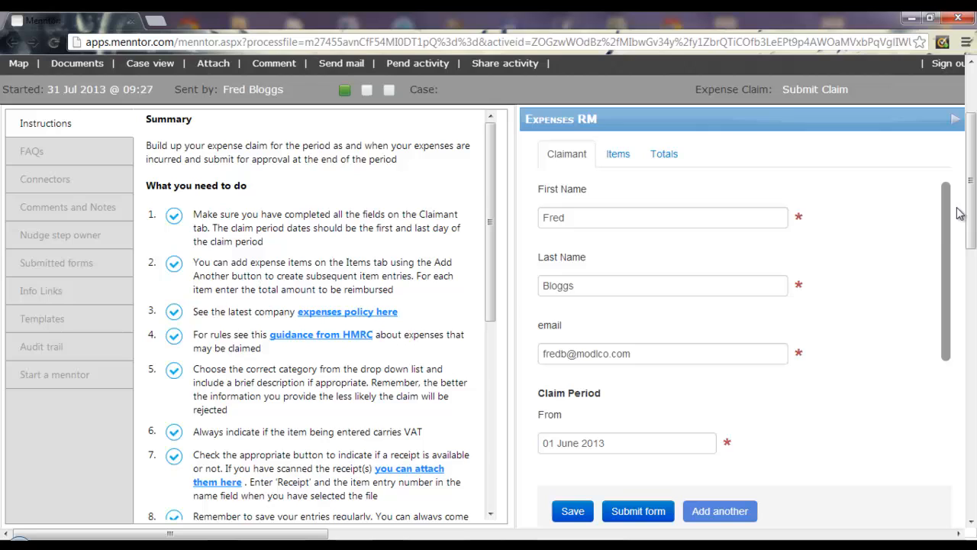
left_click(571, 512)
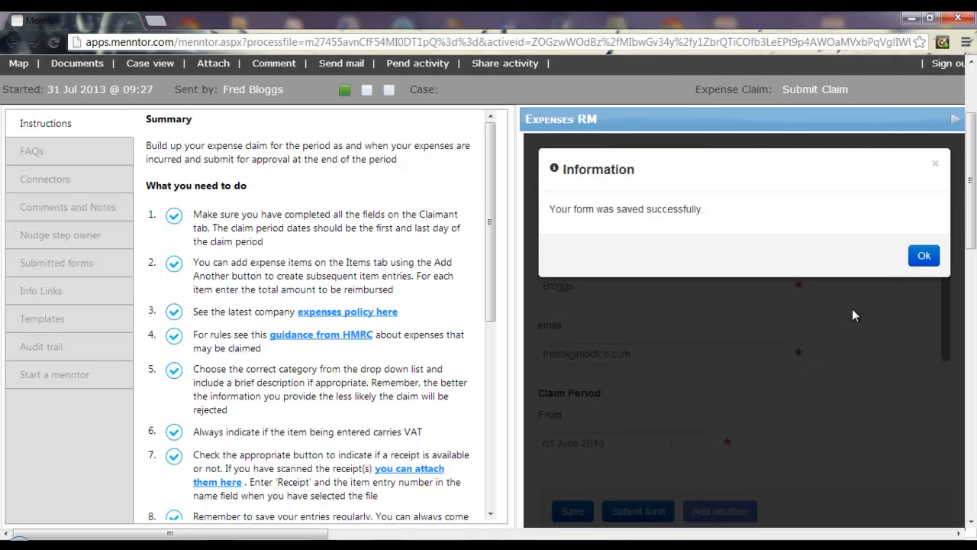
left_click(922, 257)
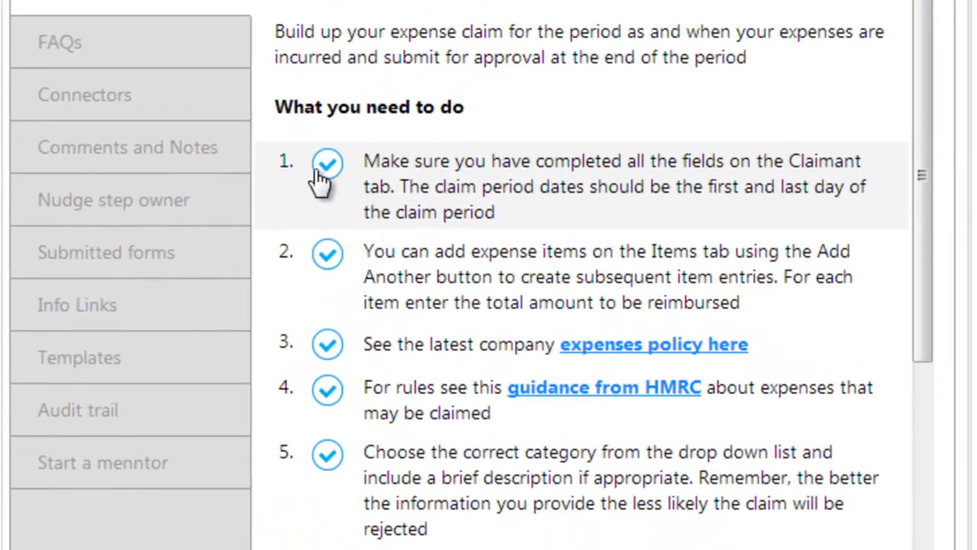
- Tick off the first instruction and read through the company expenses policy
left_click(326, 163)
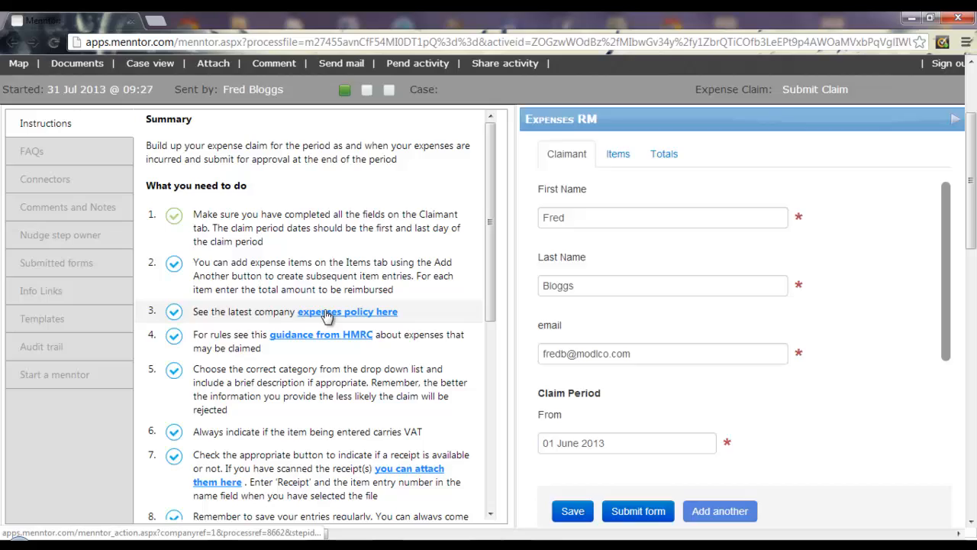
left_click(327, 314)
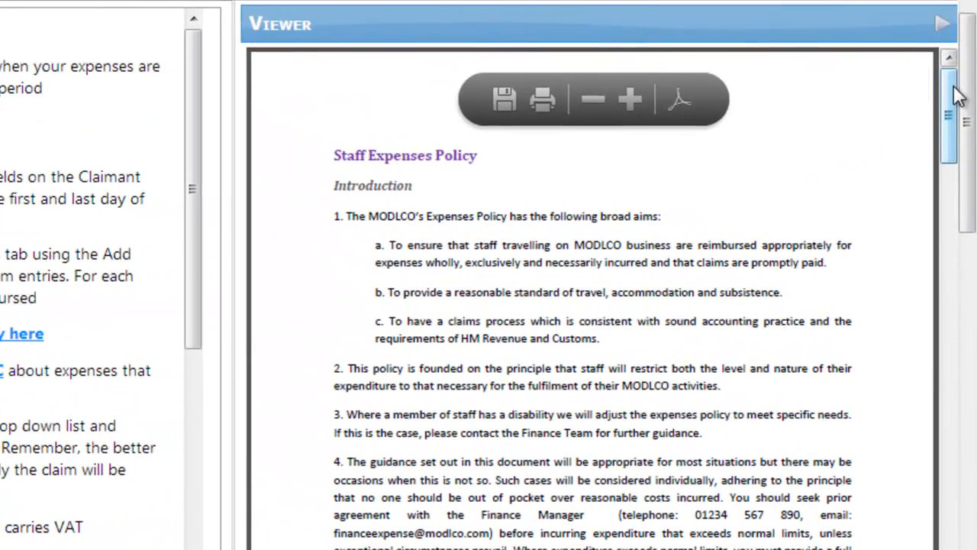
left_click_drag(958, 95, 948, 143)
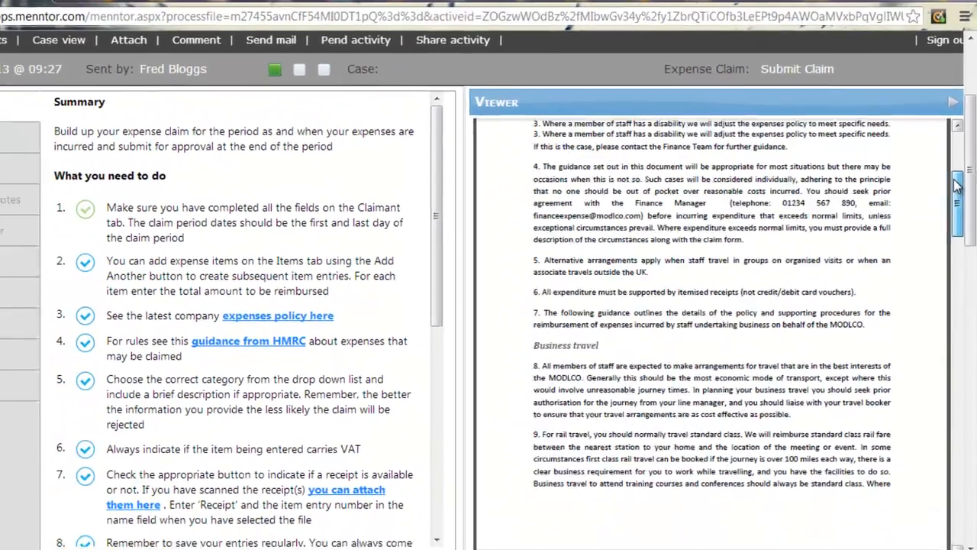
left_click_drag(954, 180, 953, 145)
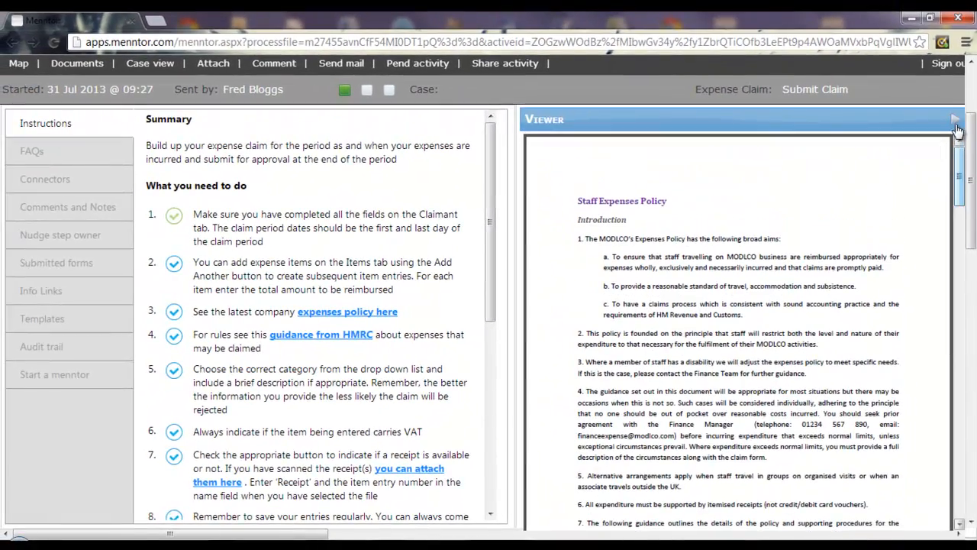
left_click(955, 120)
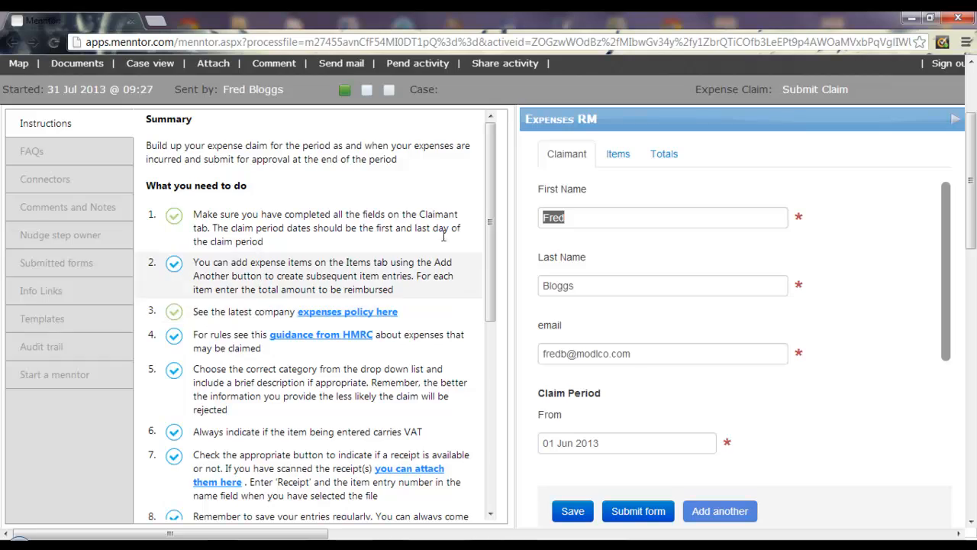
- Read the expense claim FAQs, then return to the numbered instructions
left_click_drag(493, 166, 486, 374)
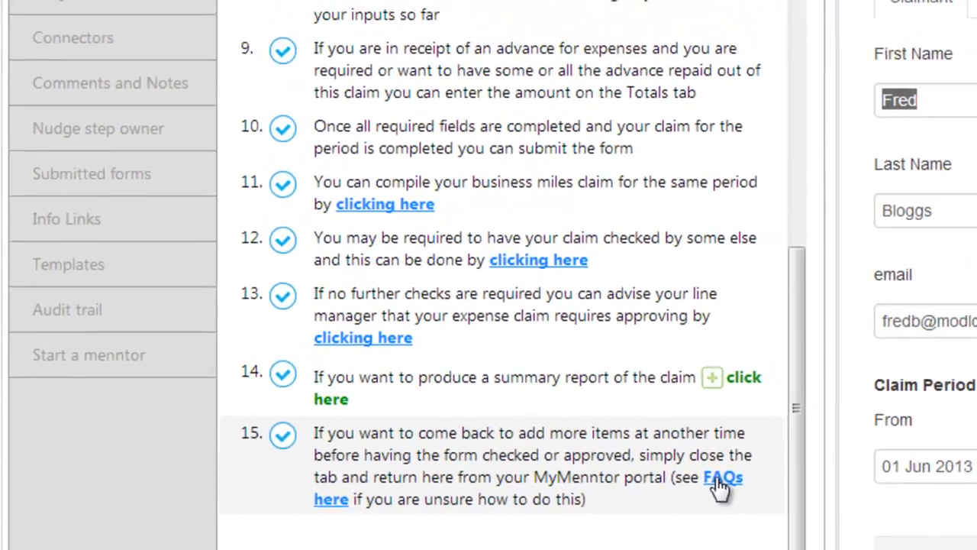
left_click(840, 466)
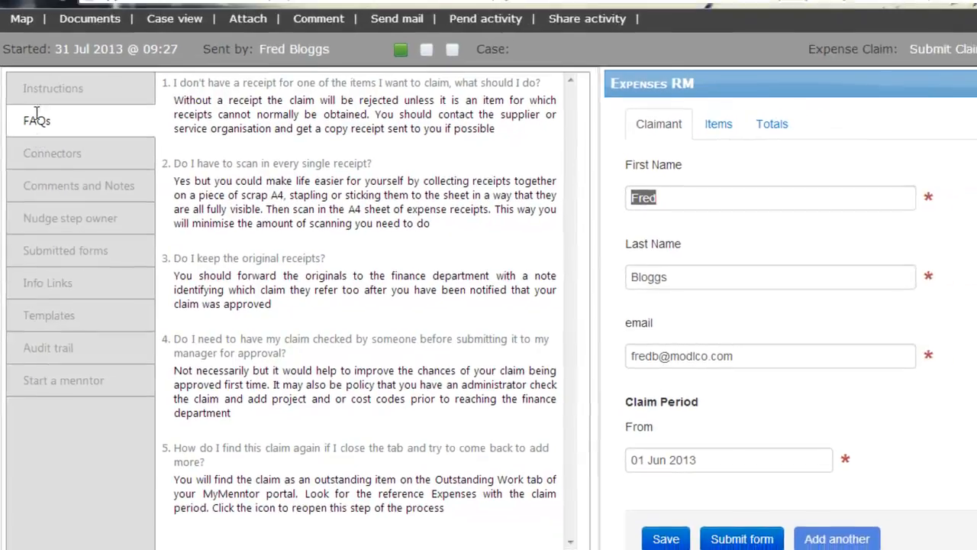
left_click(41, 91)
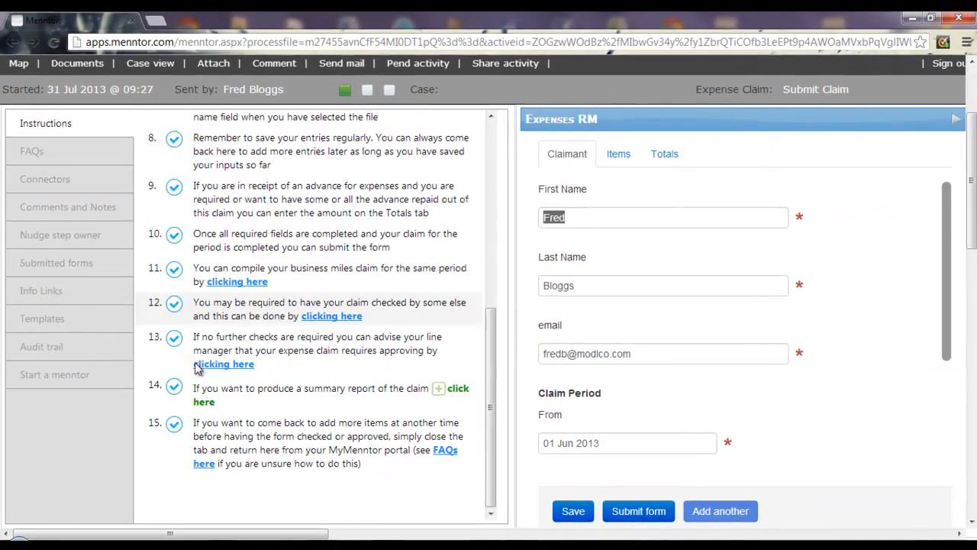
left_click_drag(490, 371, 479, 144)
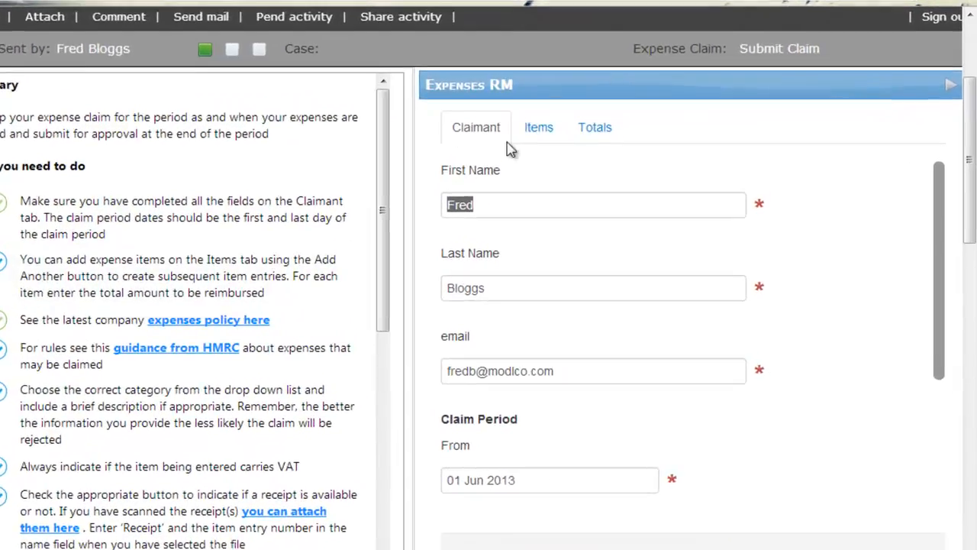
- Start a new expense item dated 12 June 2013 in the Train fare category
left_click(618, 154)
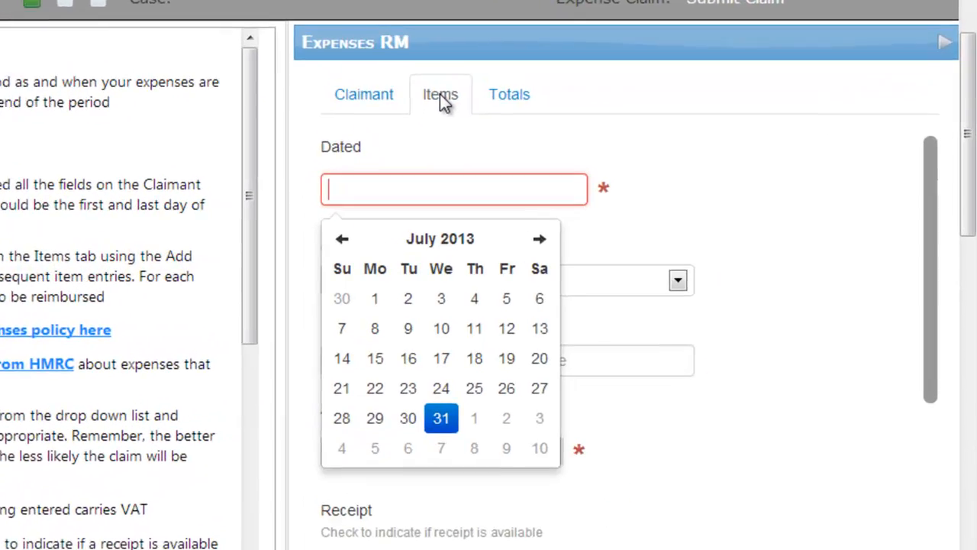
left_click(286, 237)
left_click(393, 366)
left_click(649, 281)
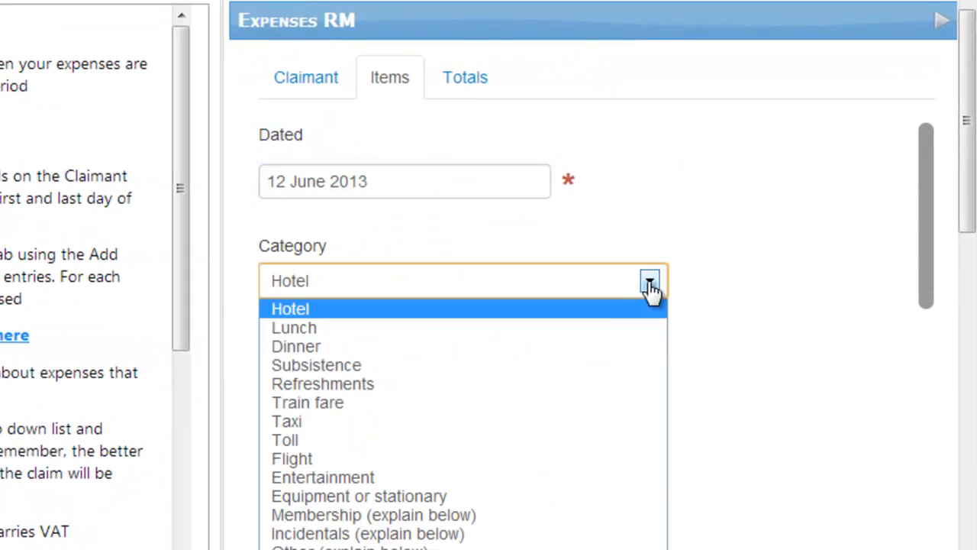
left_click(410, 398)
- Describe the item as 'London return', enter 14.90 and mark it as carrying no VAT
left_click(272, 366)
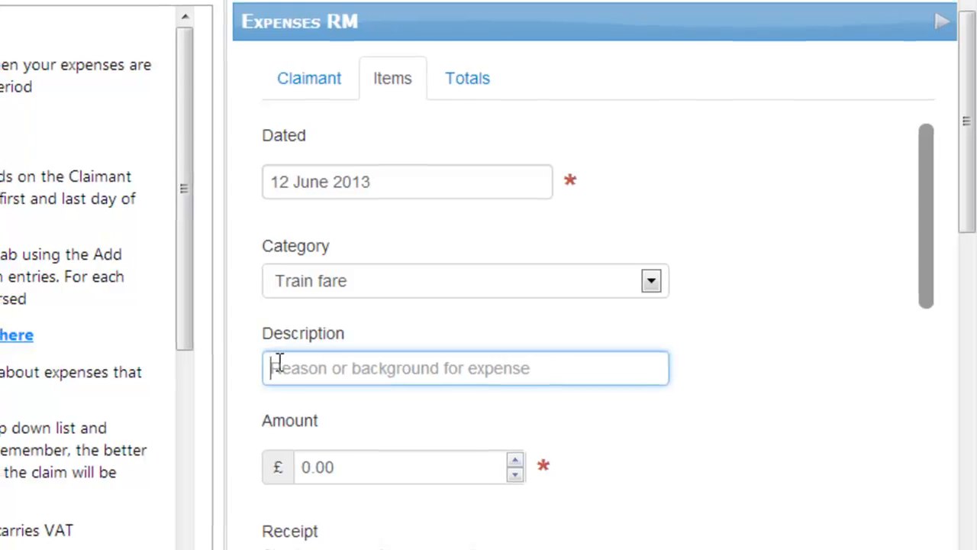
type("London return")
key("Tab")
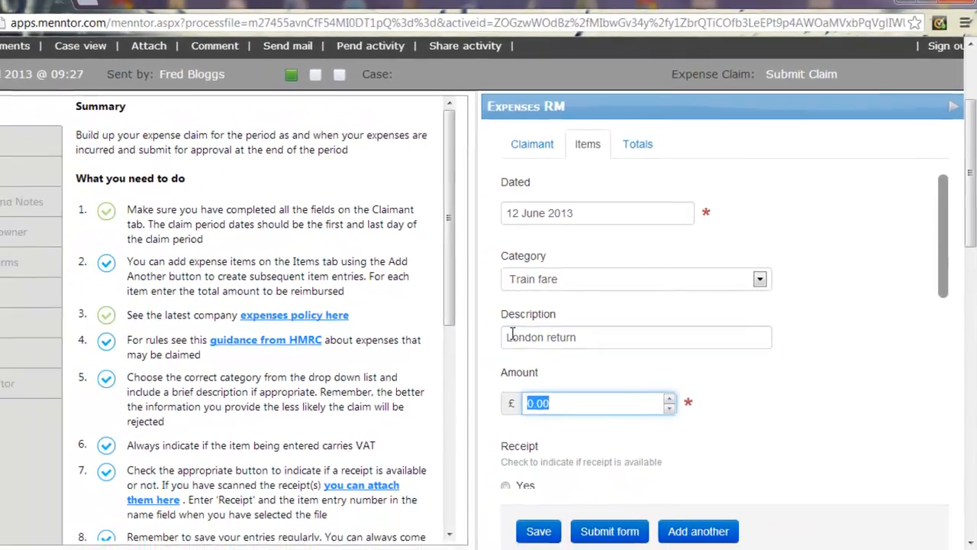
type("14.90")
left_click_drag(945, 199, 946, 289)
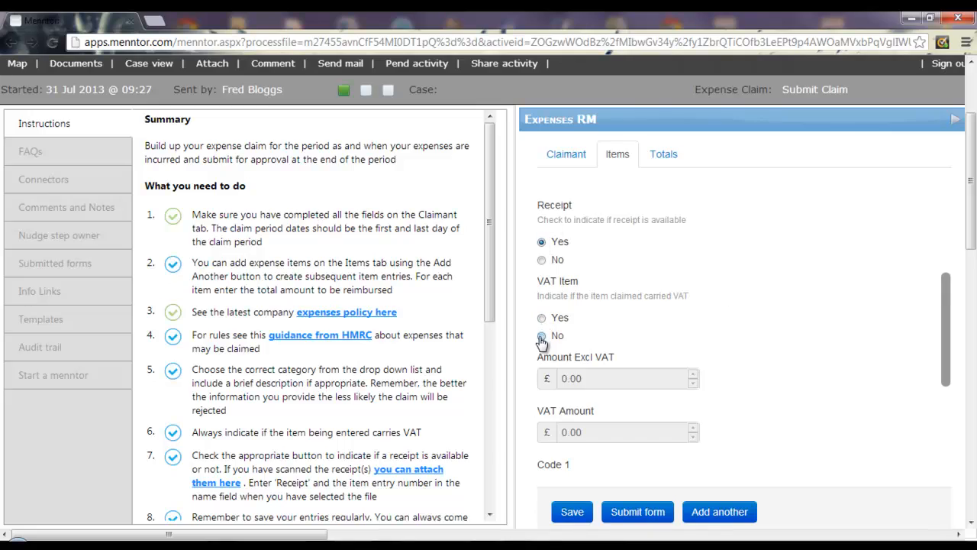
left_click(572, 511)
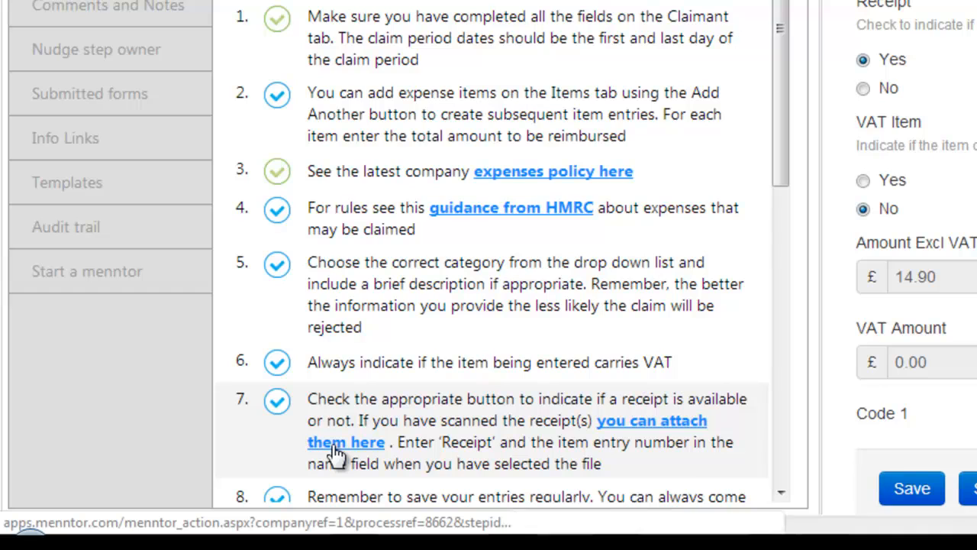
- Attach the train ticket image to the item as a receipt named 'Receipt'
left_click(336, 451)
left_click(300, 131)
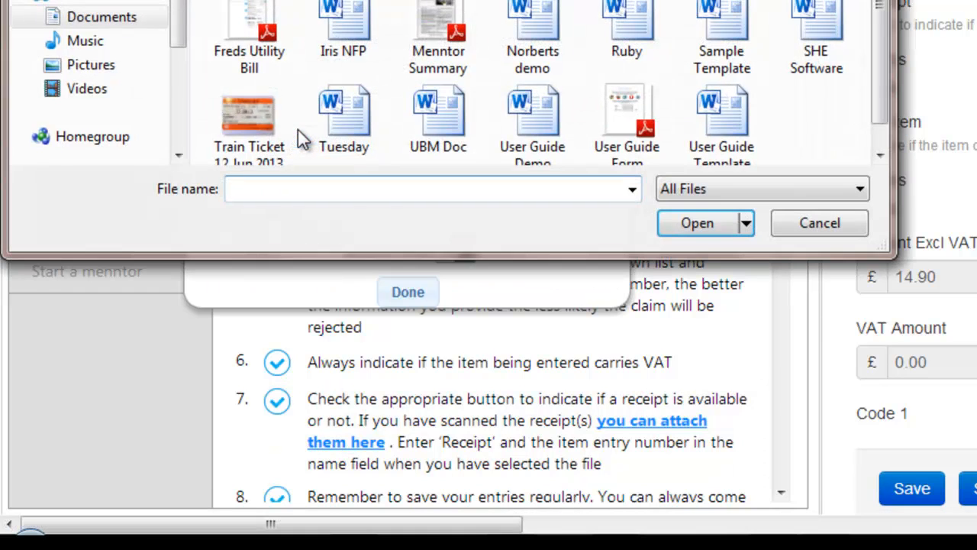
left_click(256, 126)
left_click(701, 224)
left_click(298, 180)
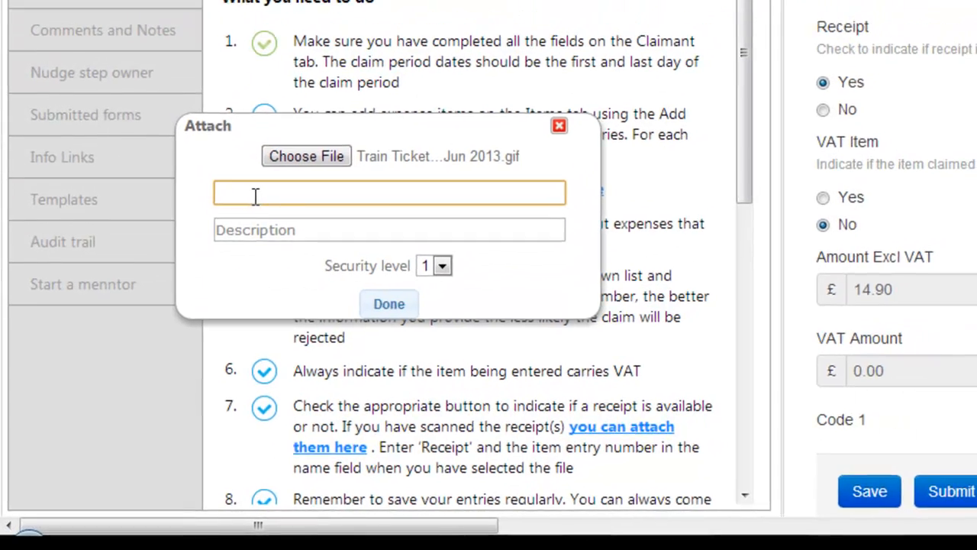
type("Receipt 1")
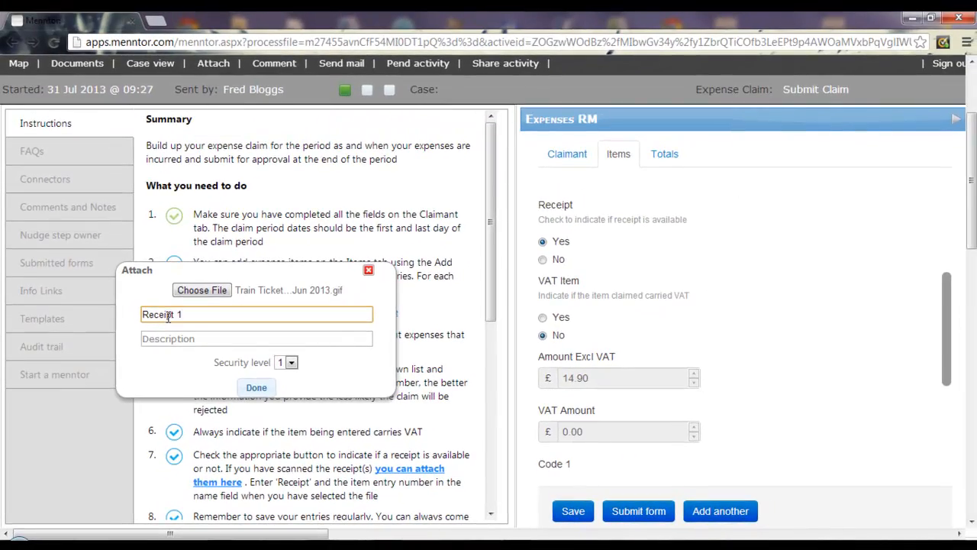
left_click(256, 388)
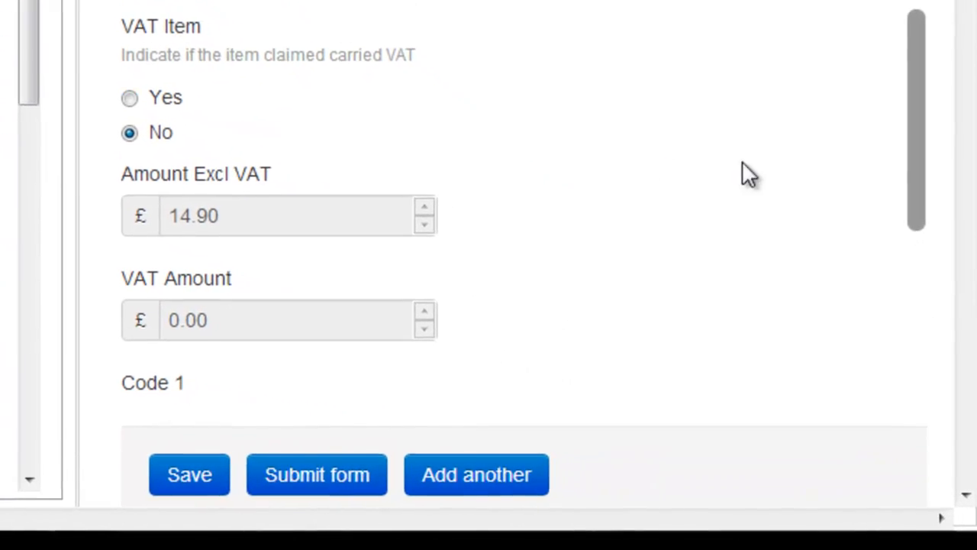
- Add another expense item and tick instruction step 9 about repaying advances
left_click(474, 487)
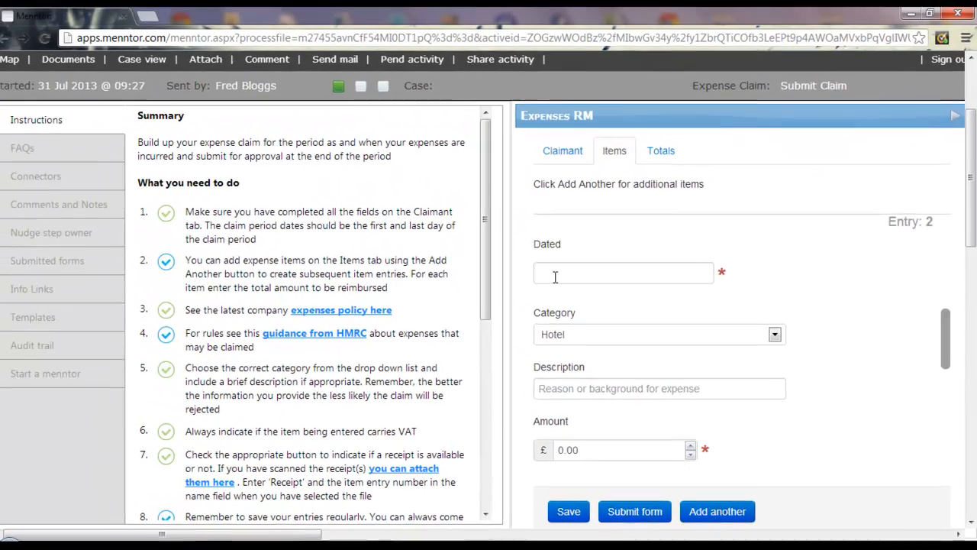
left_click(546, 274)
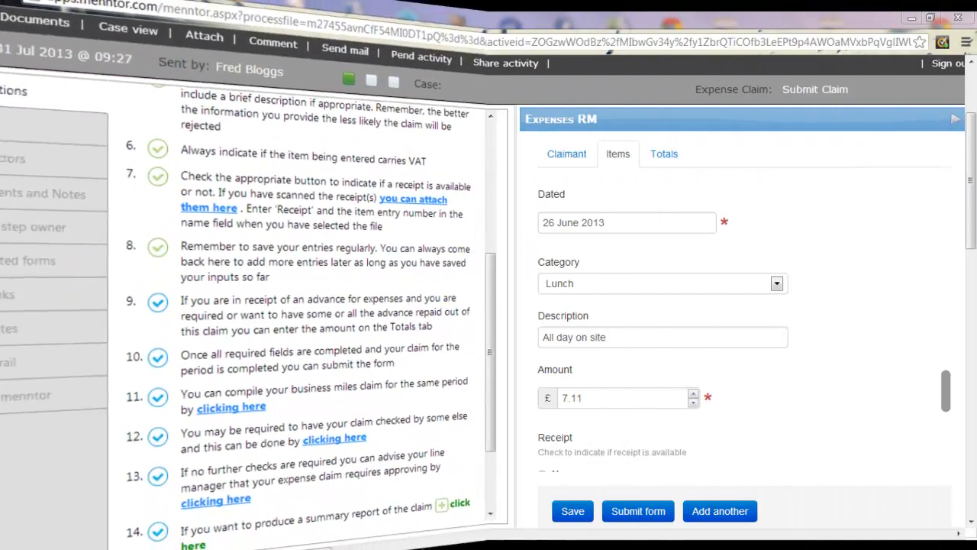
left_click(174, 303)
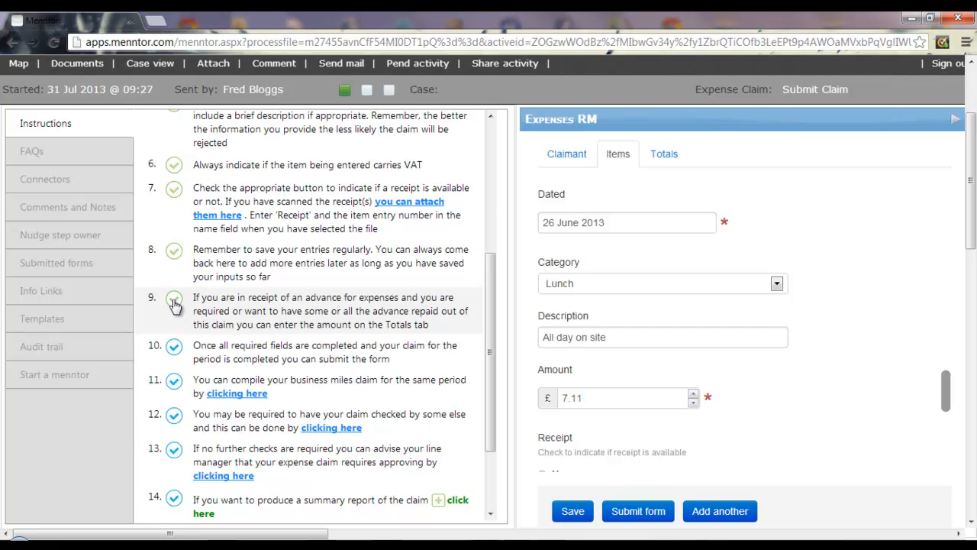
- Enter a 25.00 advance on the Totals tab and save, leaving 94.15 to pay
left_click(662, 156)
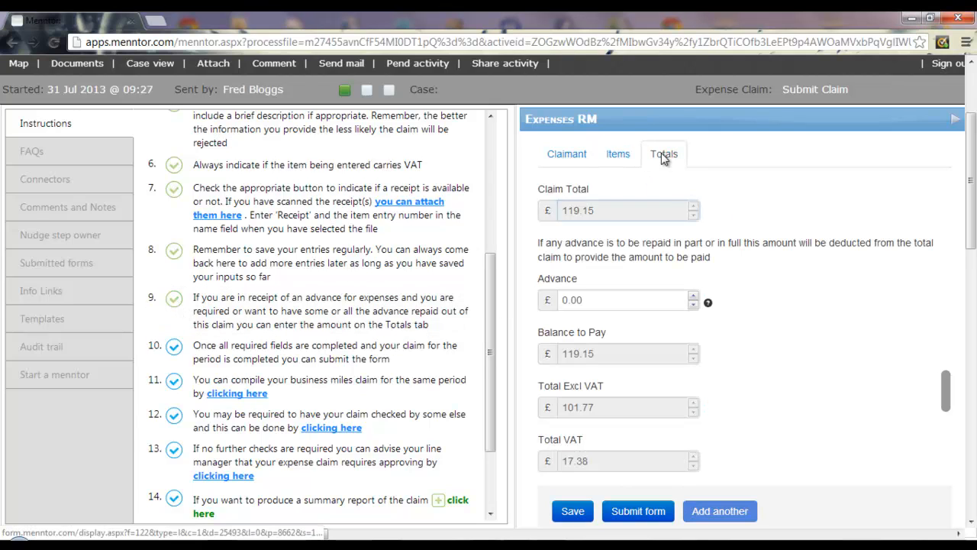
left_click_drag(596, 299, 559, 300)
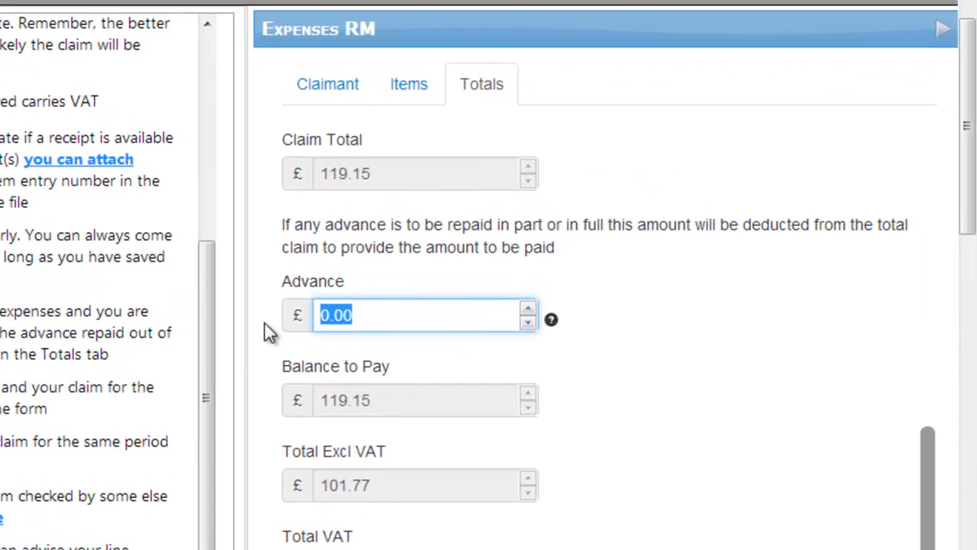
type("25.")
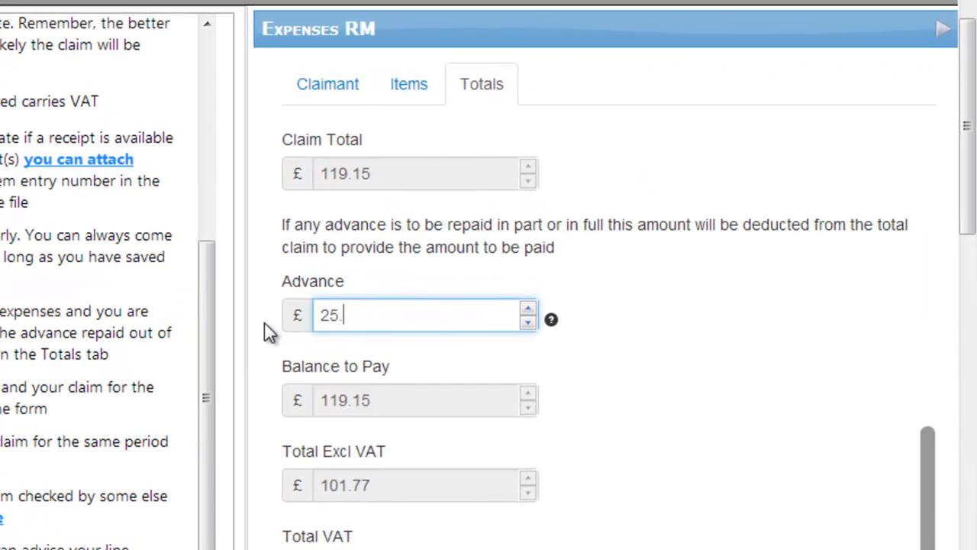
type("00")
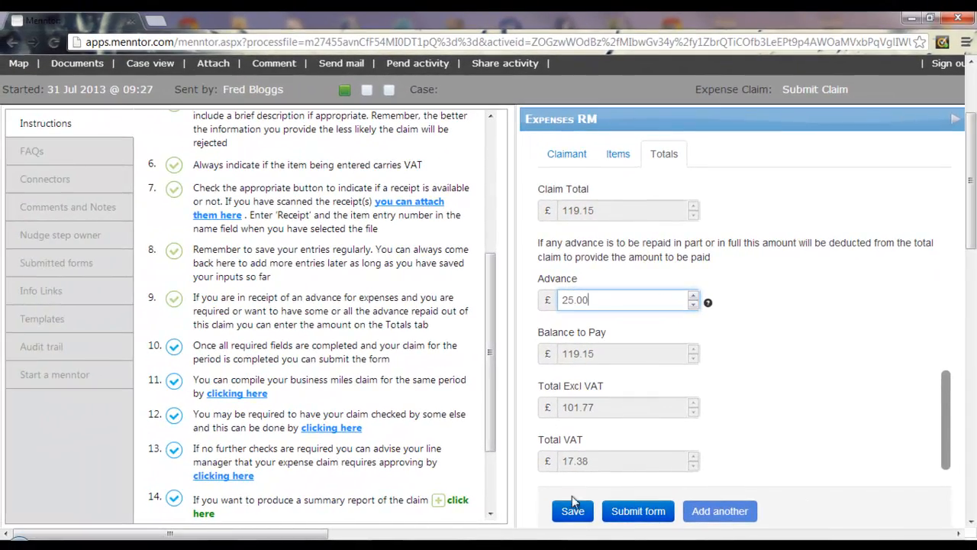
left_click(572, 511)
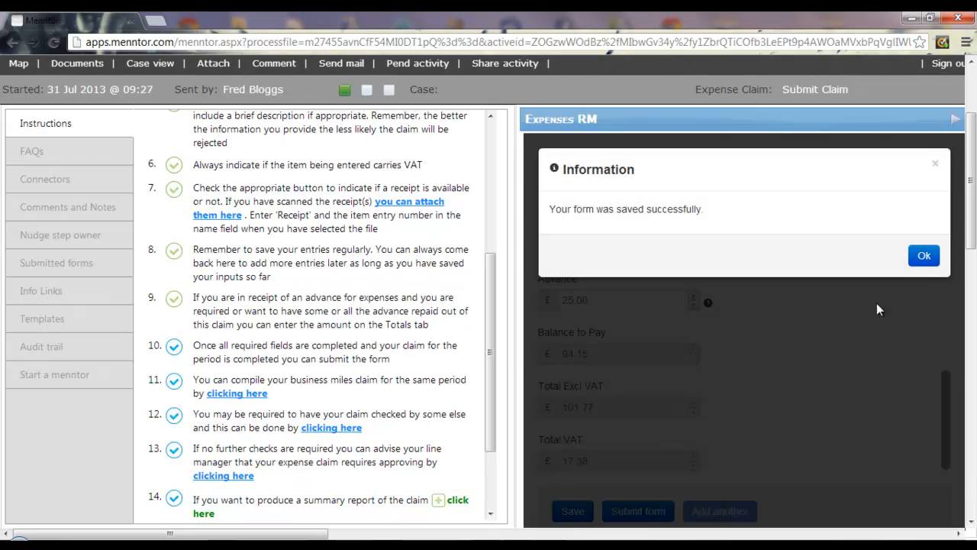
left_click(925, 254)
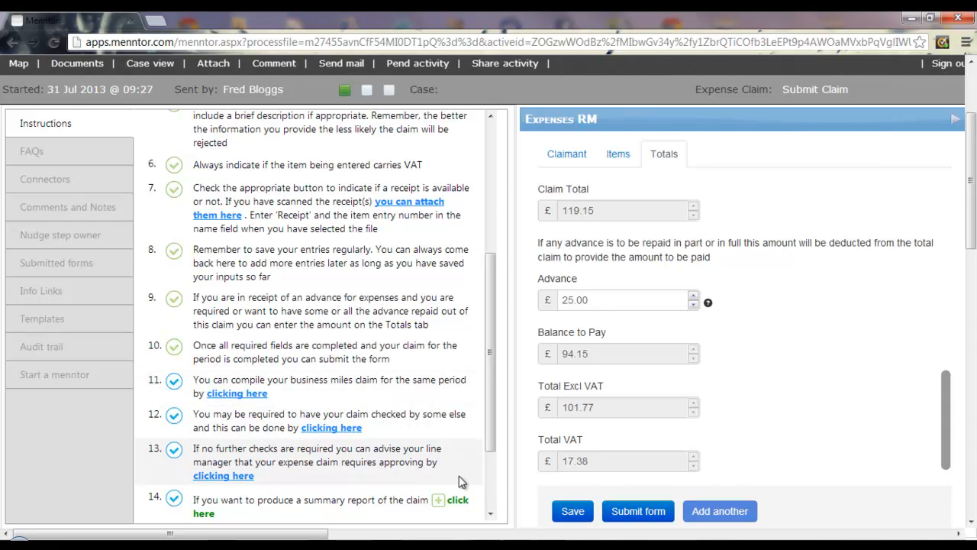
- Submit the claim and send it for checking to the checker's e-mail address
left_click(638, 510)
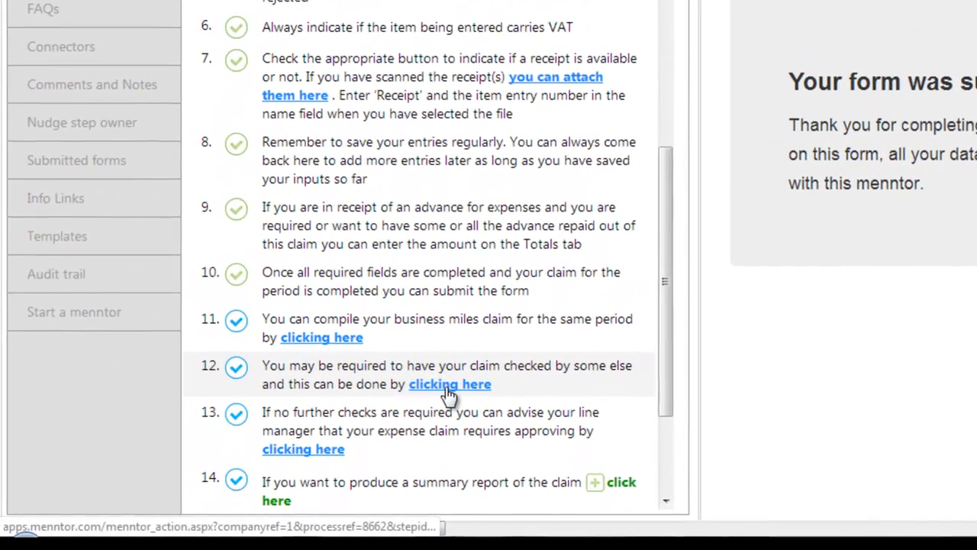
left_click(449, 384)
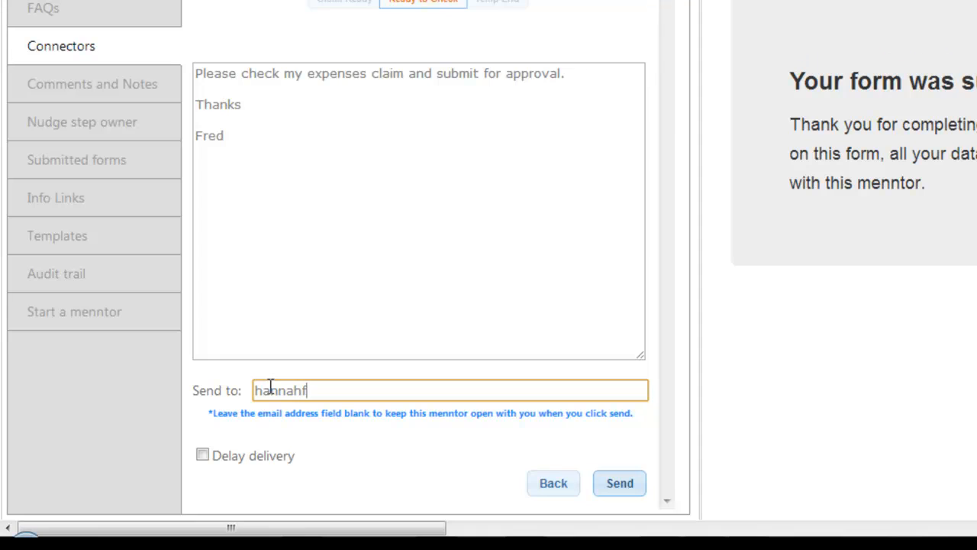
left_click(308, 409)
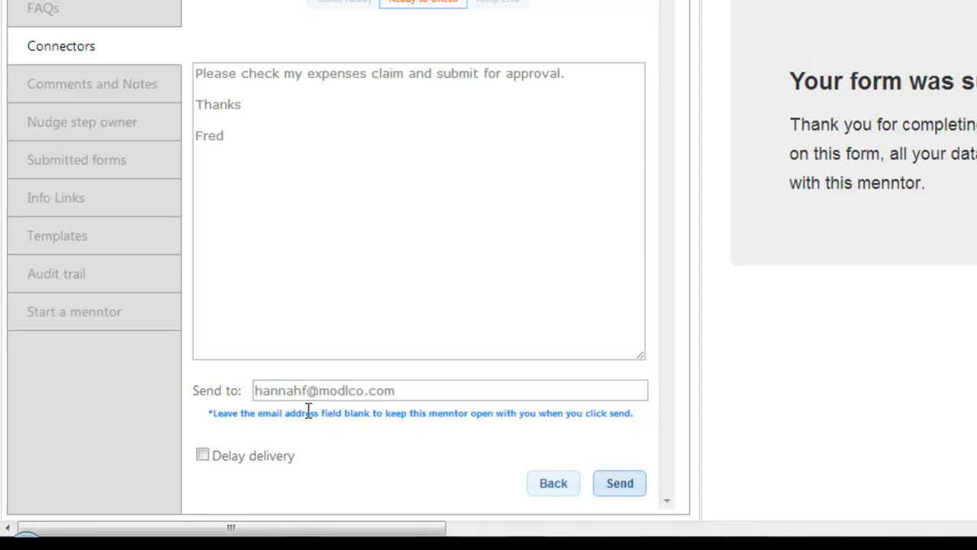
left_click(620, 485)
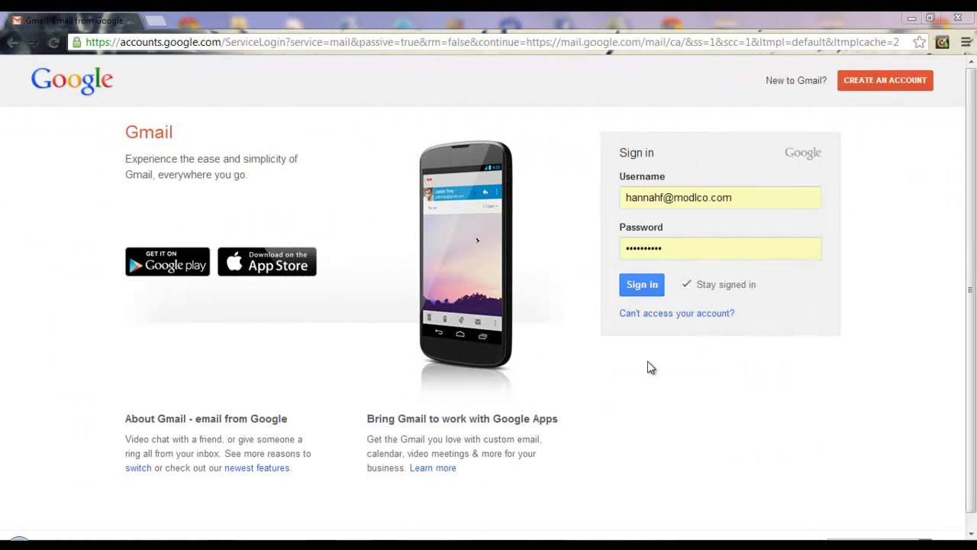
- Sign in to the checker's Gmail and follow the latest Check Claim email into Menntor
left_click(645, 286)
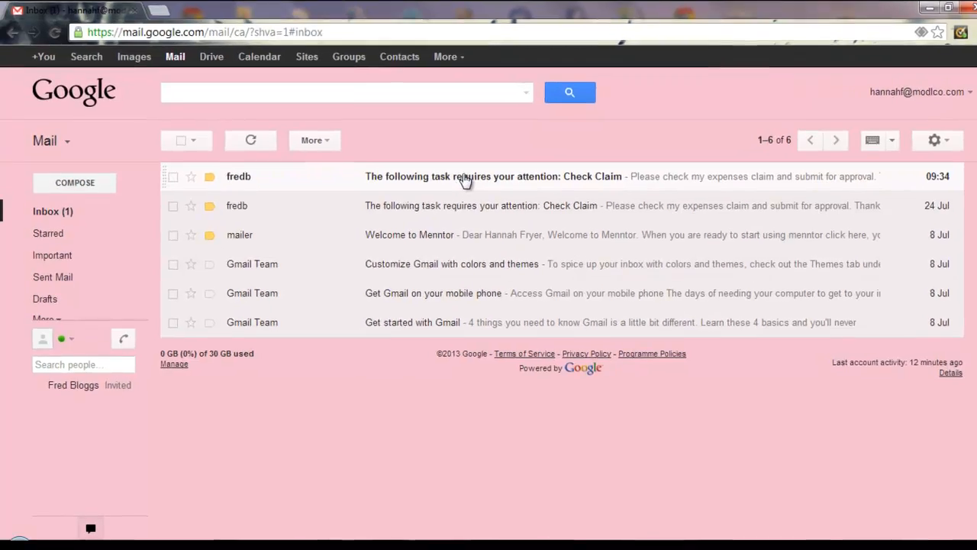
left_click(454, 187)
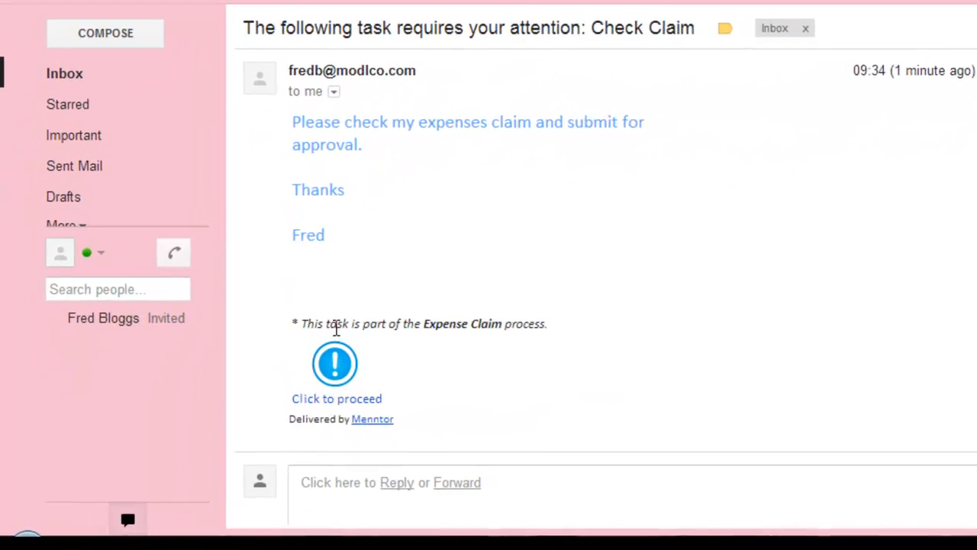
left_click(314, 374)
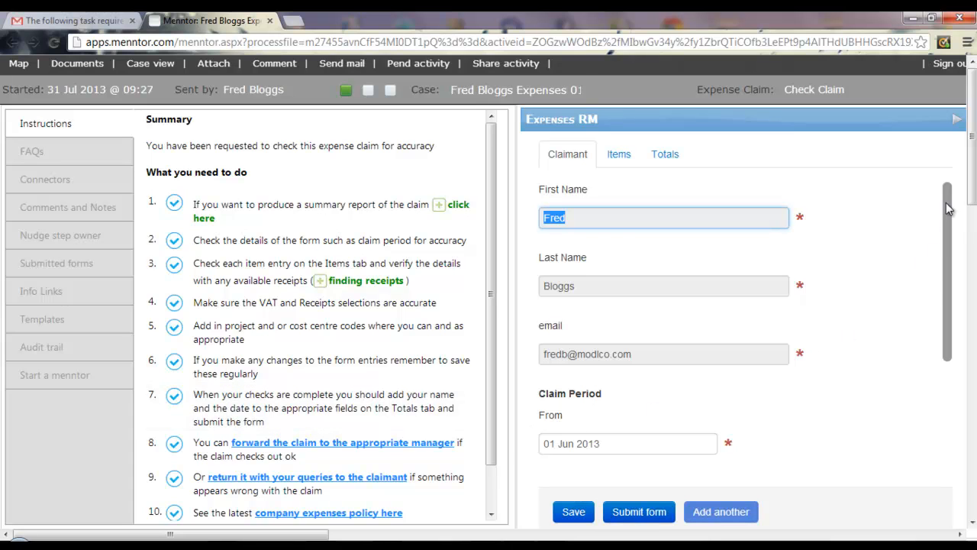
mouse_move(949, 209)
left_mouse_down()
mouse_move(946, 323)
mouse_move(950, 177)
mouse_move(952, 260)
mouse_move(960, 197)
mouse_move(948, 206)
left_mouse_up()
- Review the claim items and view Receipt 1, the £14.90 travelcard dated 12 June 2013
left_click(619, 155)
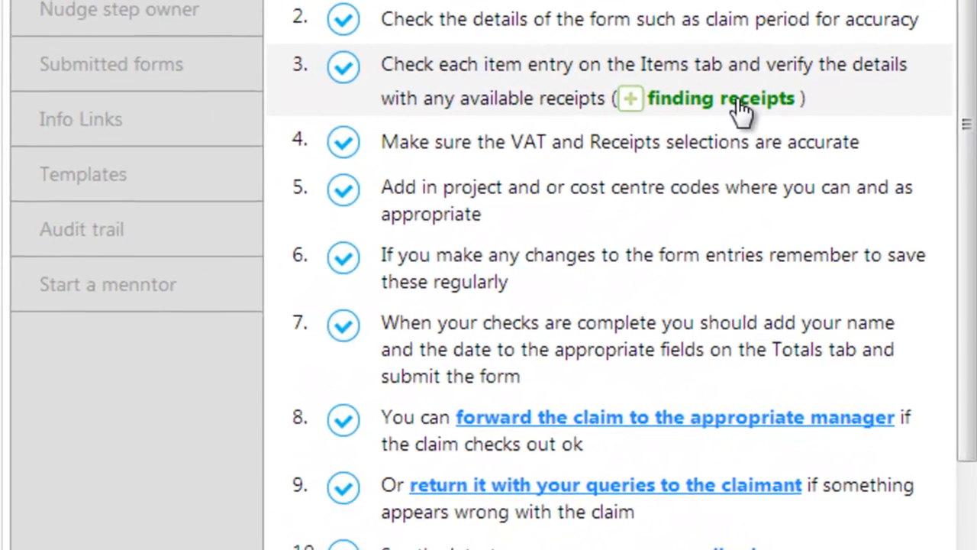
left_click(560, 181)
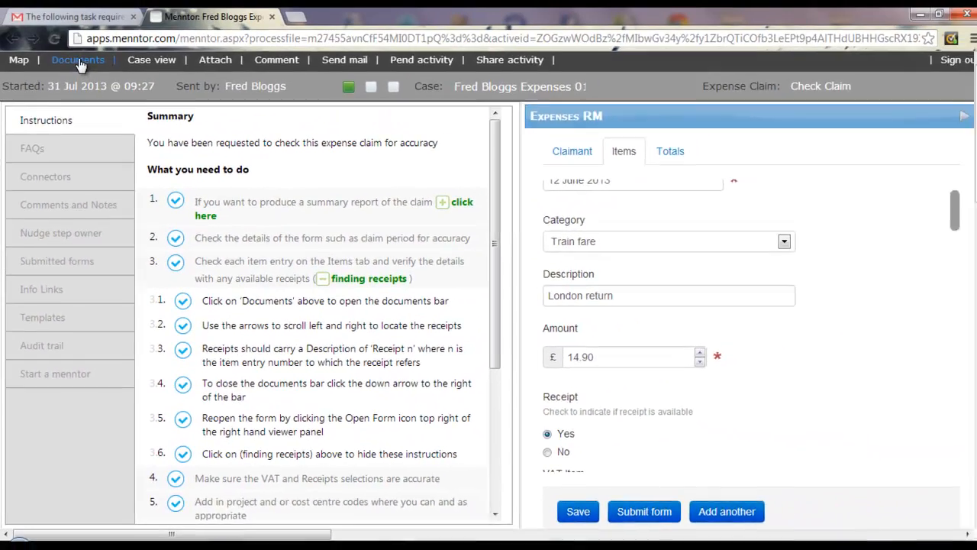
left_click(80, 65)
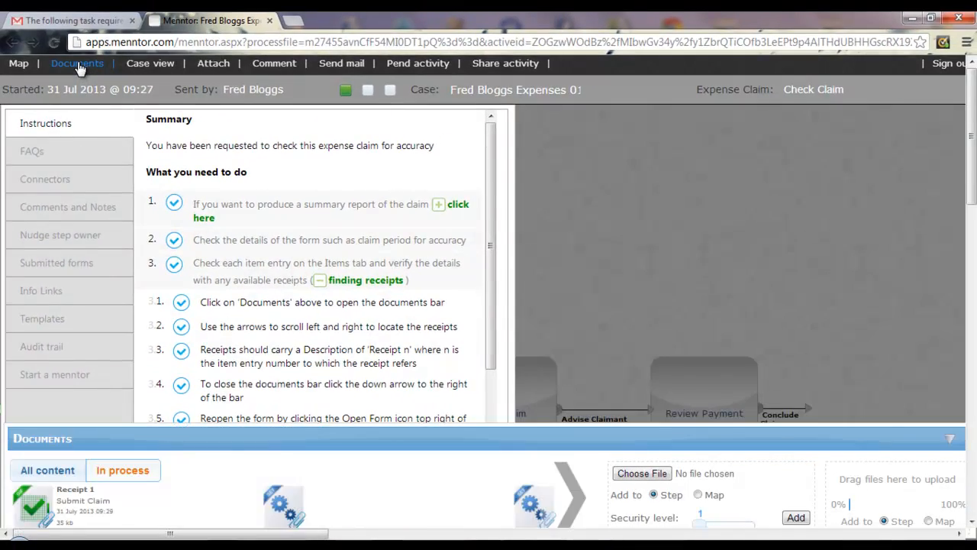
left_click(38, 510)
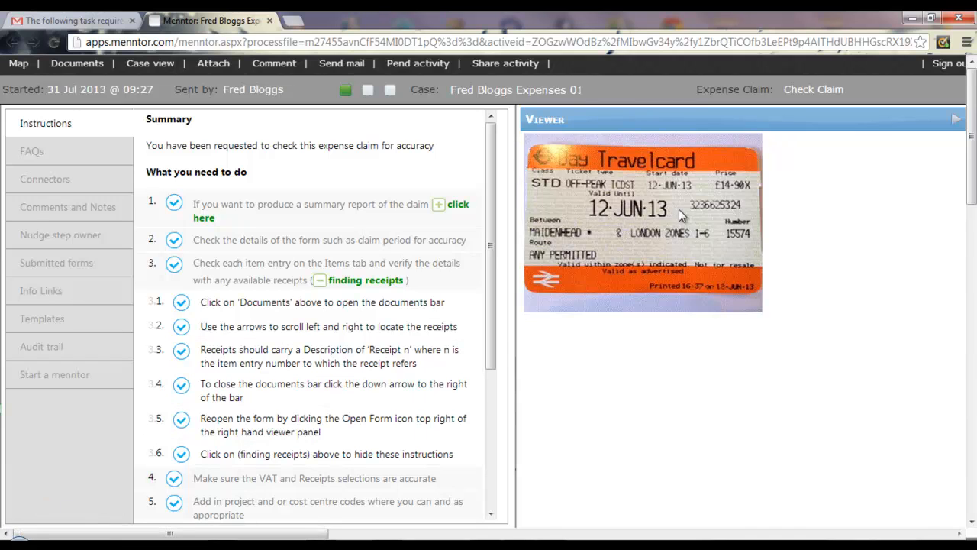
left_click(957, 124)
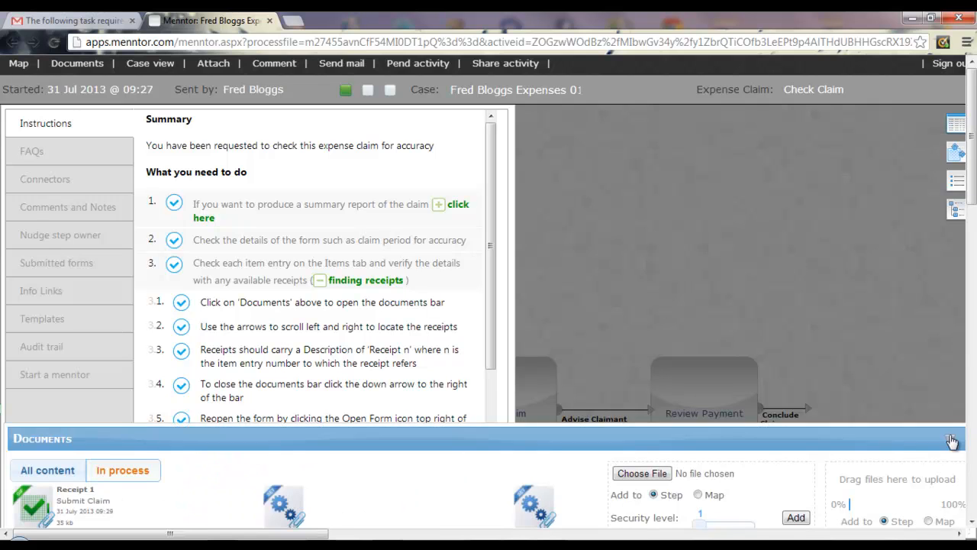
- Close the attached documents list and reopen the Expenses RM claim form
left_click(952, 441)
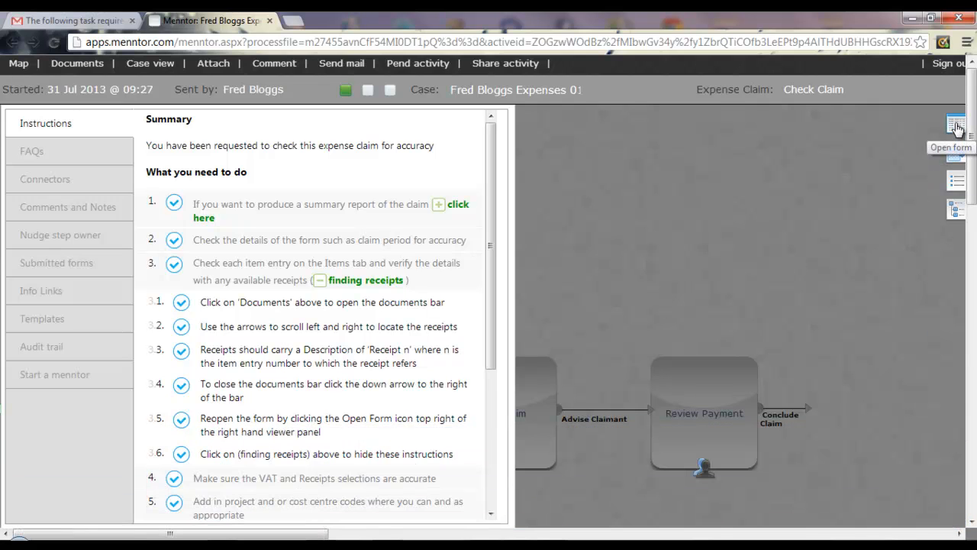
left_click(957, 125)
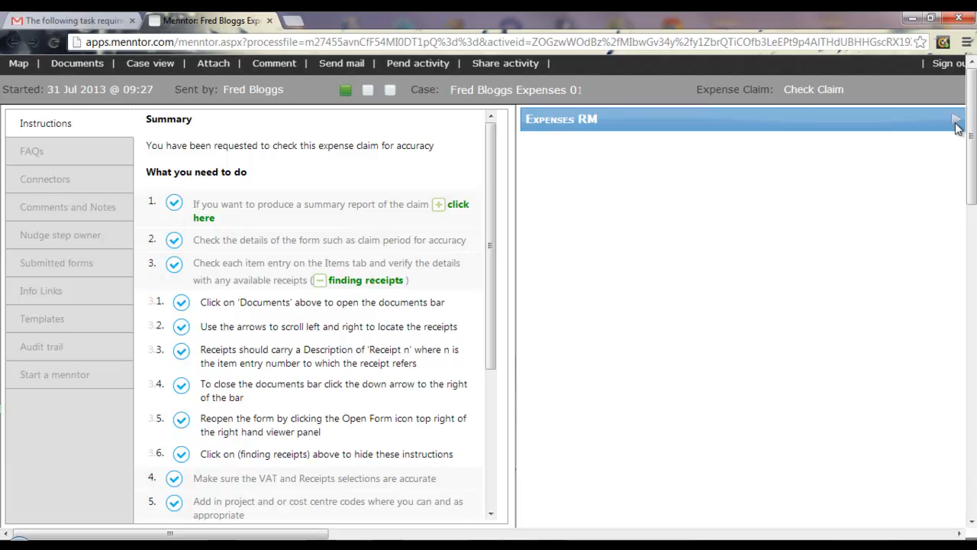
left_click(956, 122)
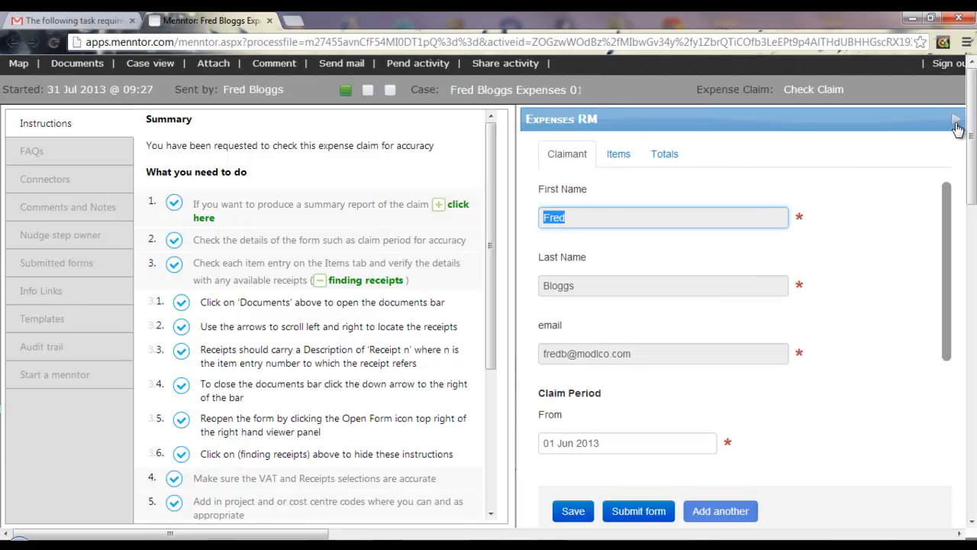
- Enter Code 1 project codes PR01 and PR54 on the claim items and save the form
left_click(620, 156)
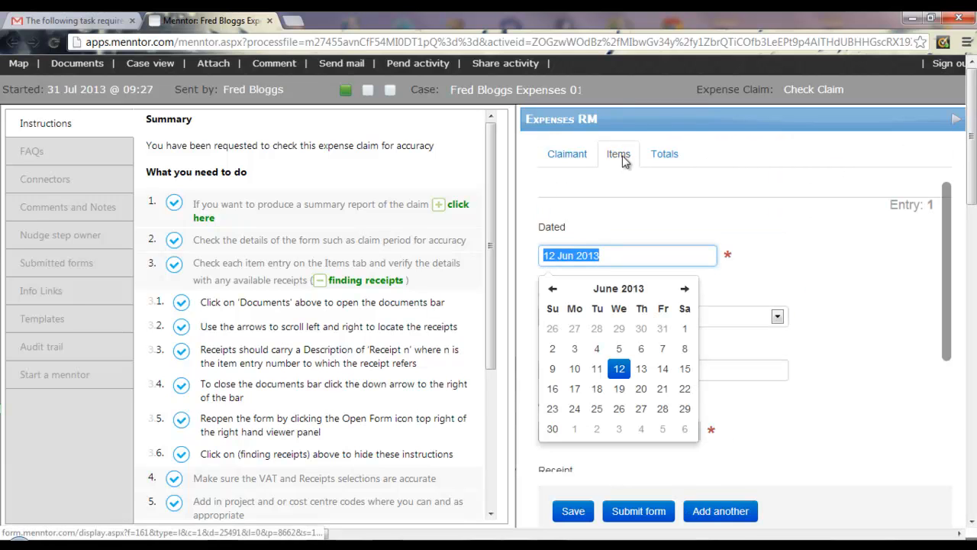
left_click_drag(950, 196, 949, 264)
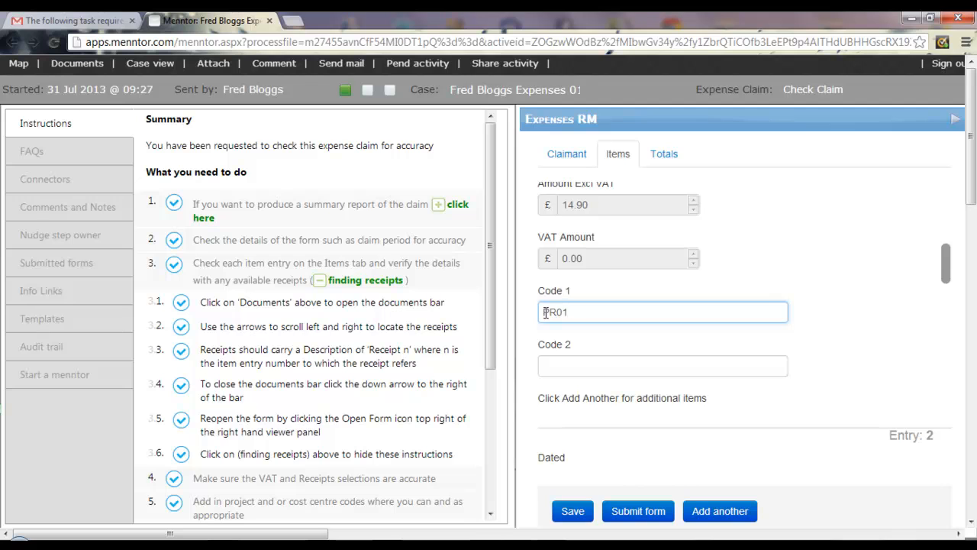
type("PR01")
left_click_drag(950, 255, 924, 343)
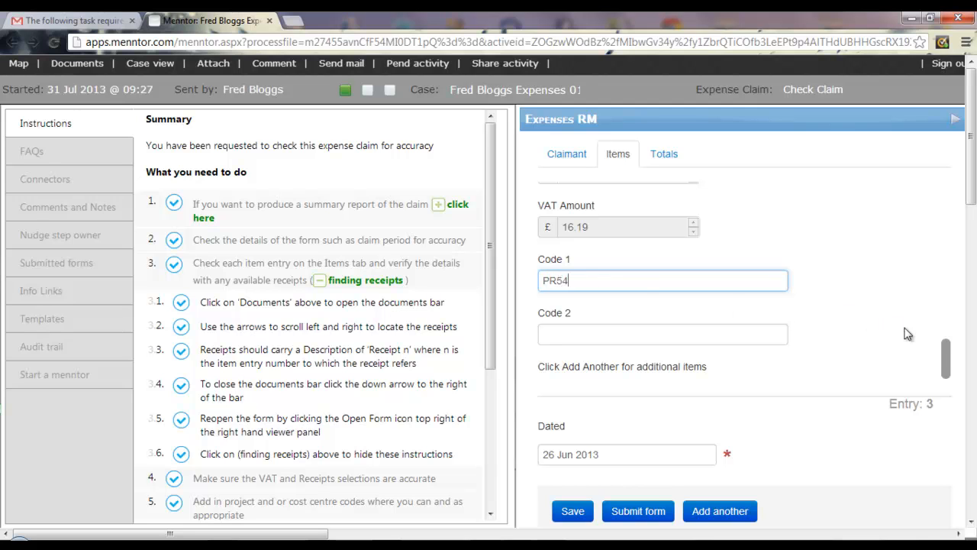
type("PR54")
left_click_drag(948, 351, 956, 443)
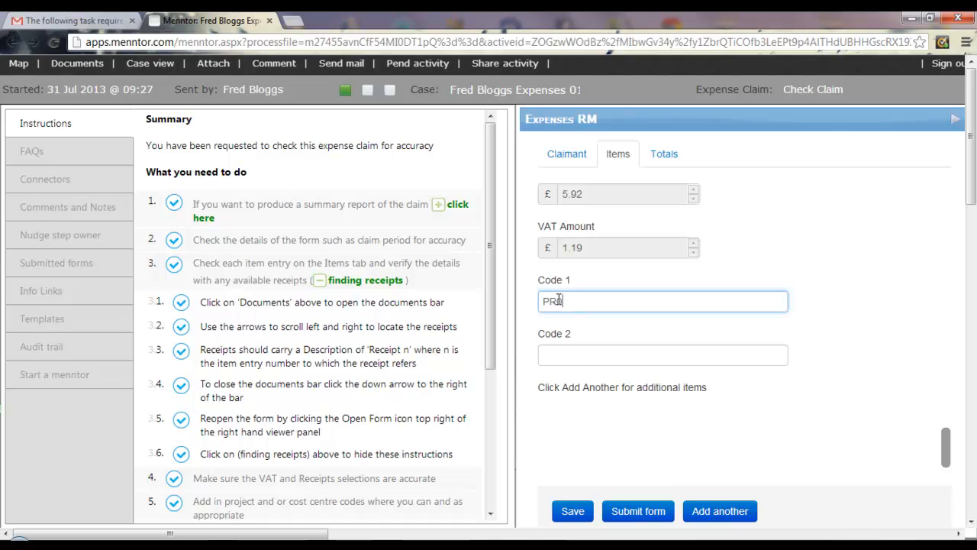
left_click(574, 512)
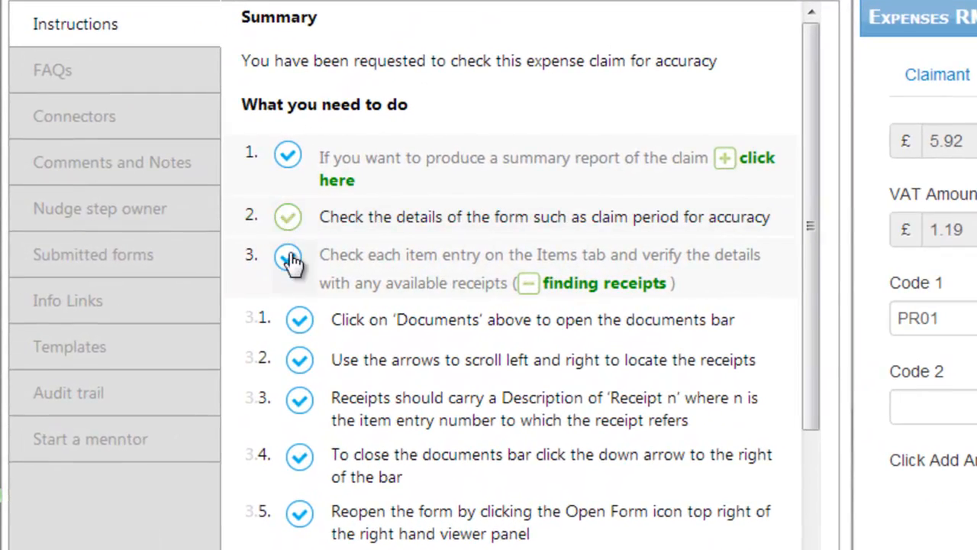
- Mark checklist steps 3 to 6 as done
left_click(614, 284)
left_click(288, 257)
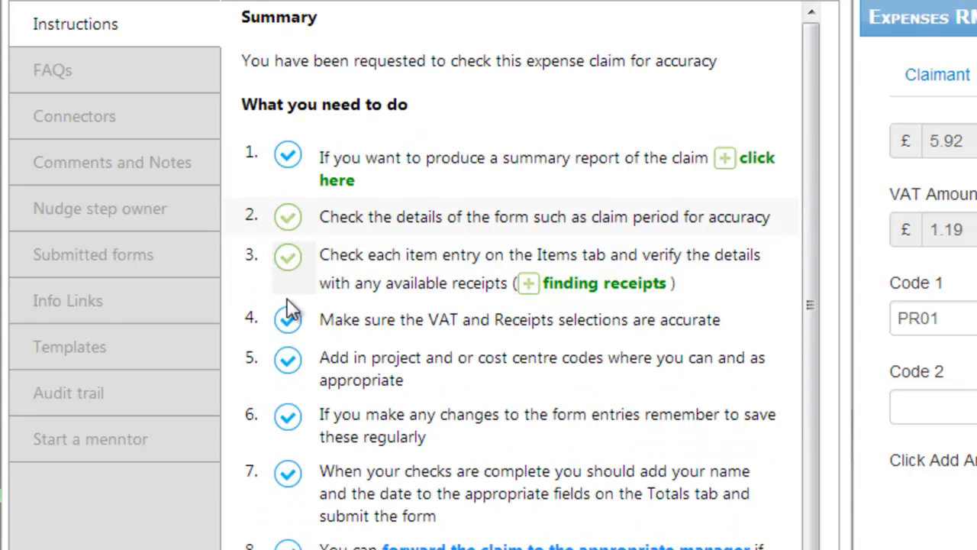
left_click(290, 427)
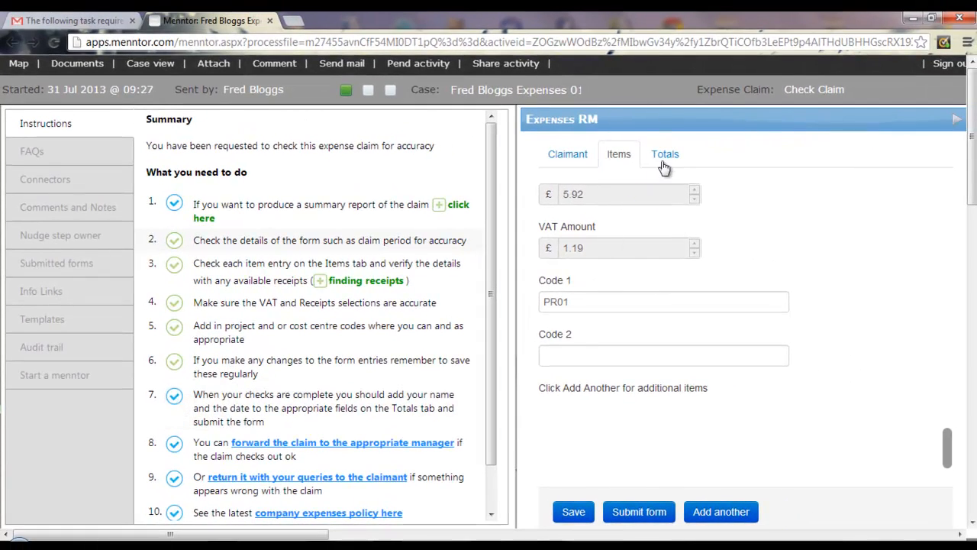
- On the Totals tab, set the Checked on date to 31 July 2013 and submit the form
left_click(665, 157)
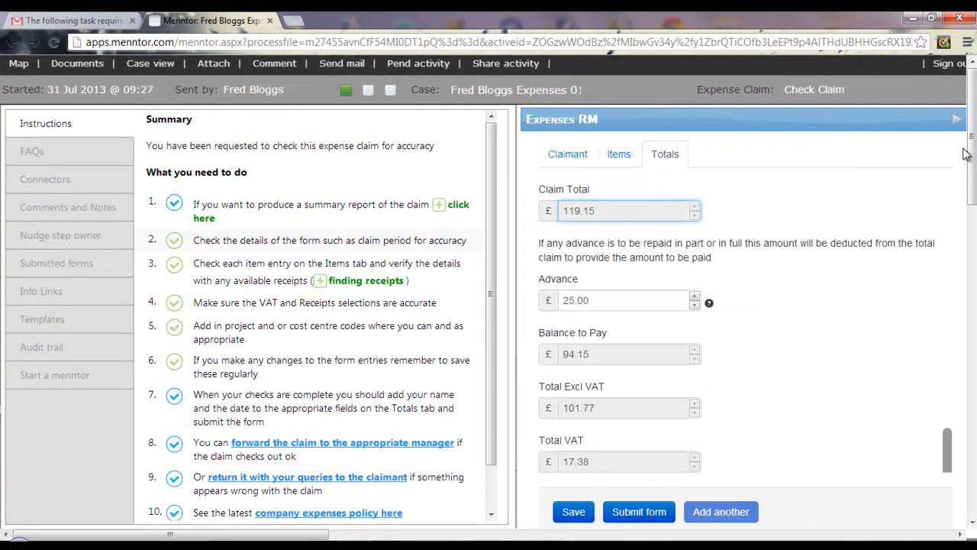
left_click_drag(947, 470, 942, 323)
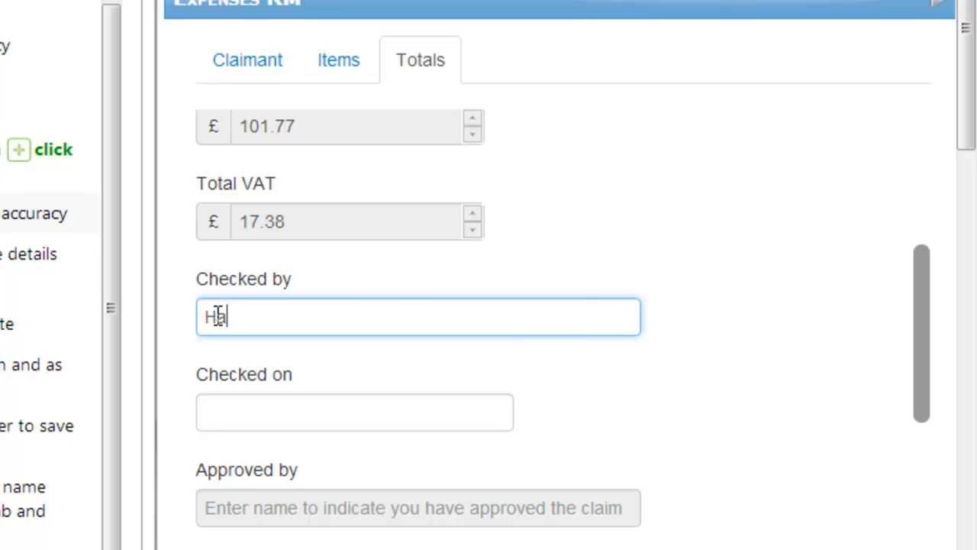
key("Tab")
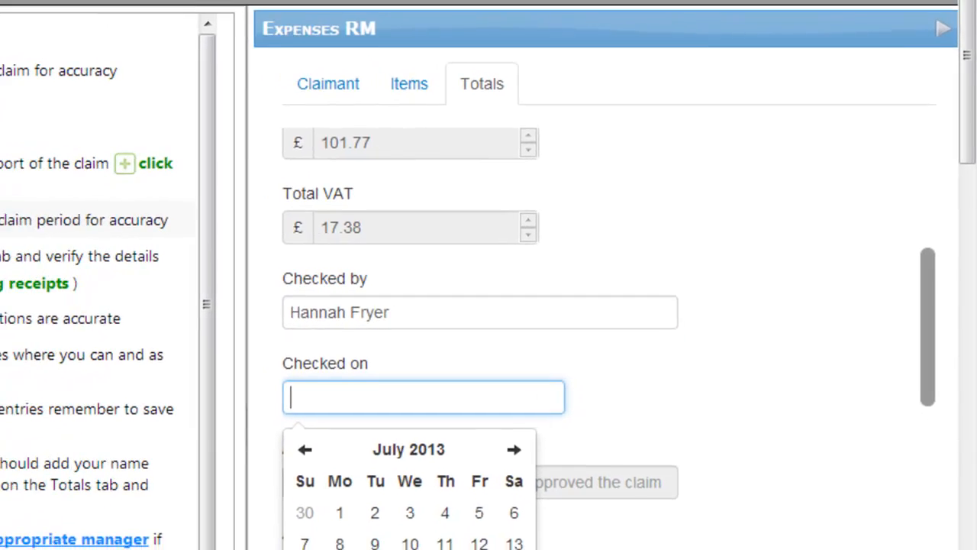
left_click(619, 505)
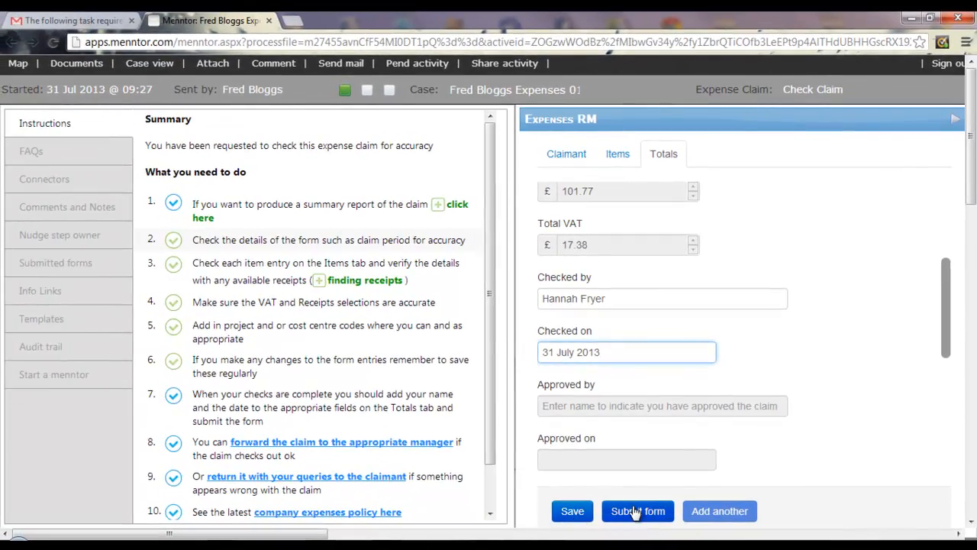
left_click(633, 511)
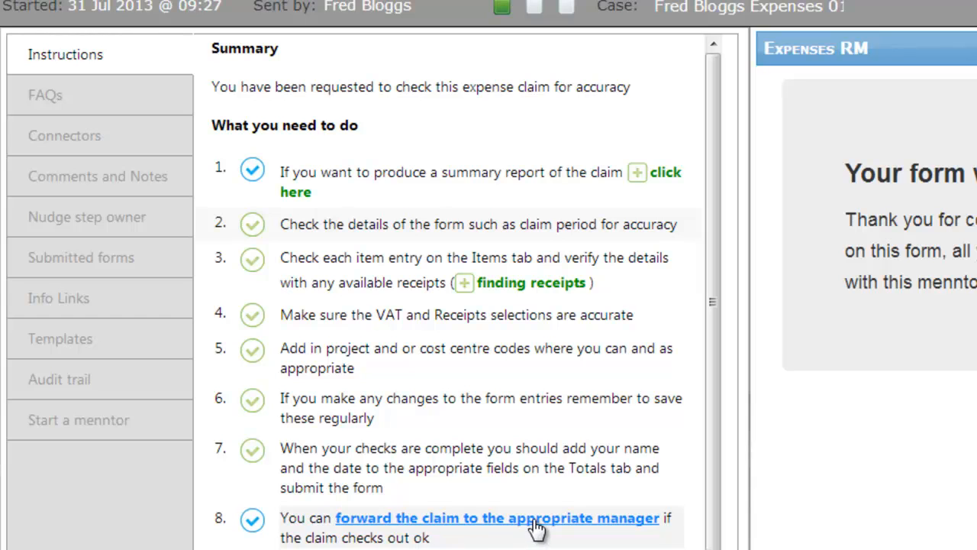
- Send the checked claim to the approving manager's e-mail address for approval
left_click(535, 518)
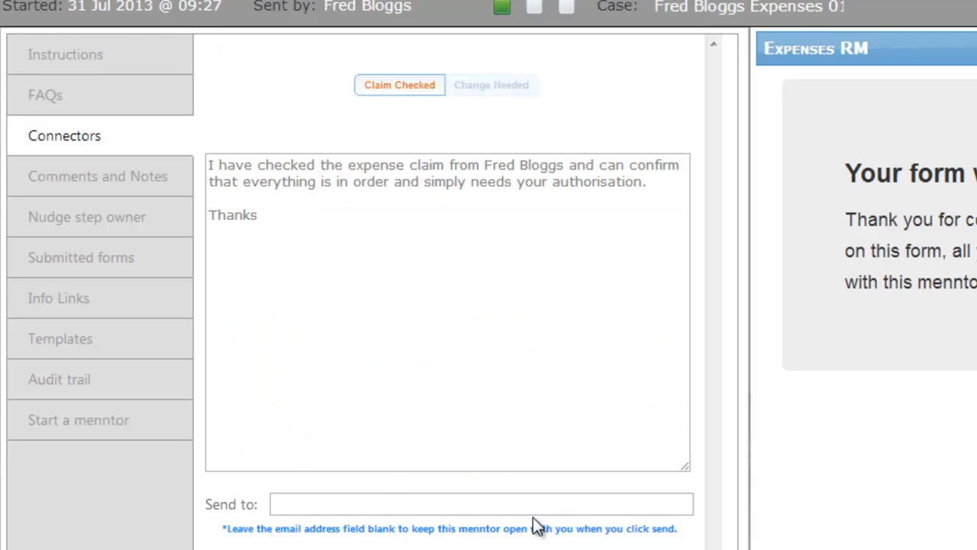
left_click(292, 503)
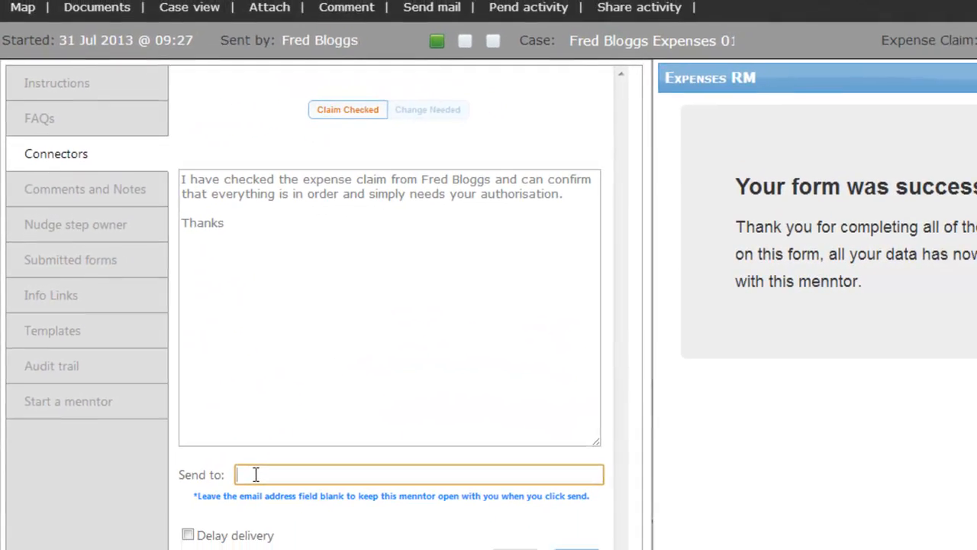
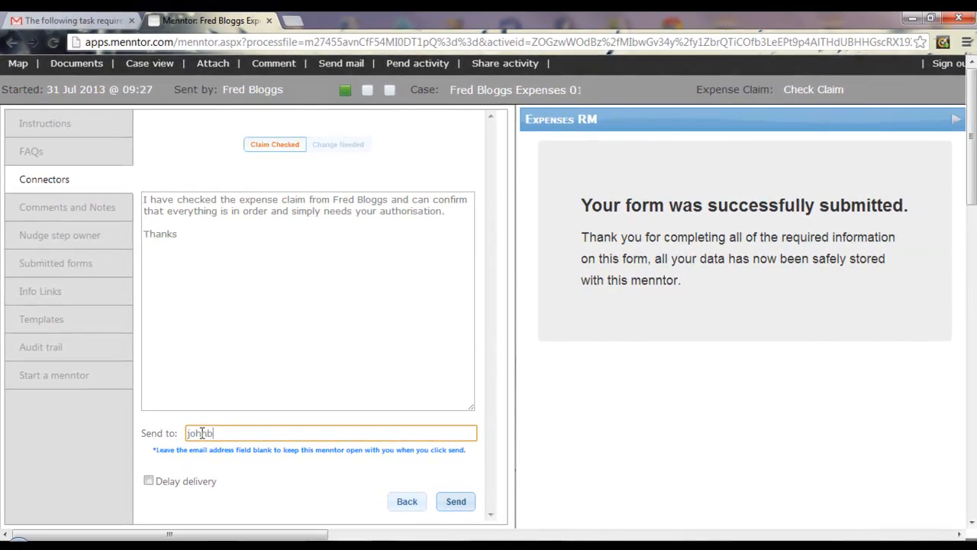
left_click(237, 461)
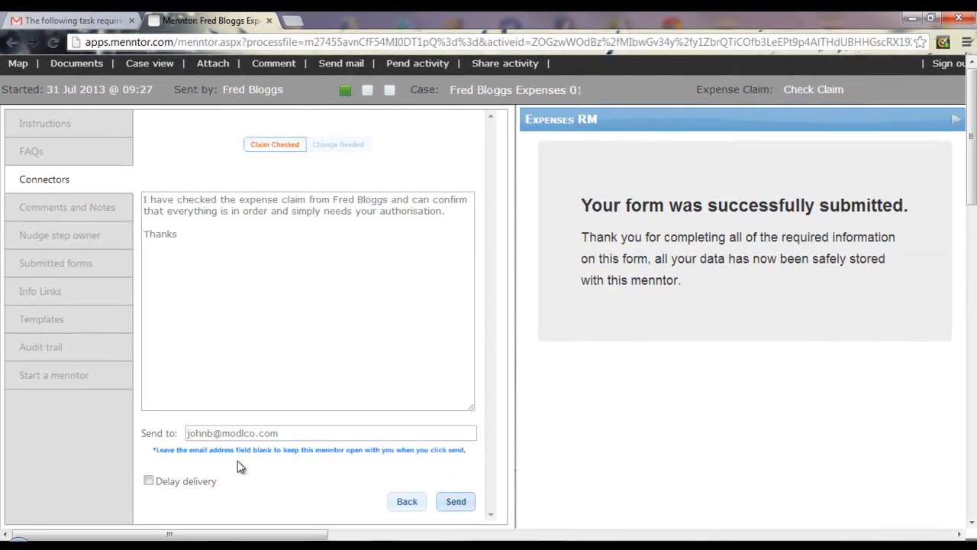
left_click(451, 507)
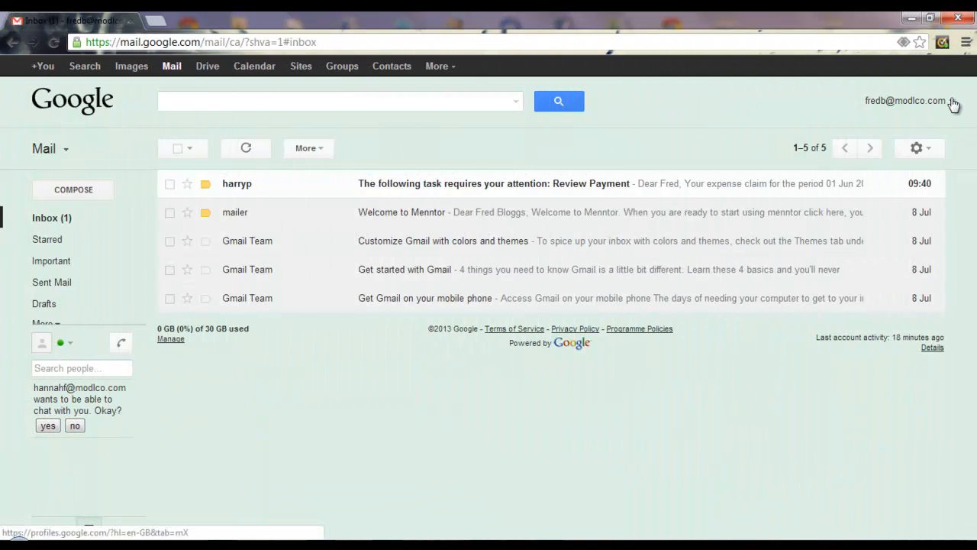
- Open the Review Payment email and follow its Menntor link to the claim's payment review
left_click(905, 100)
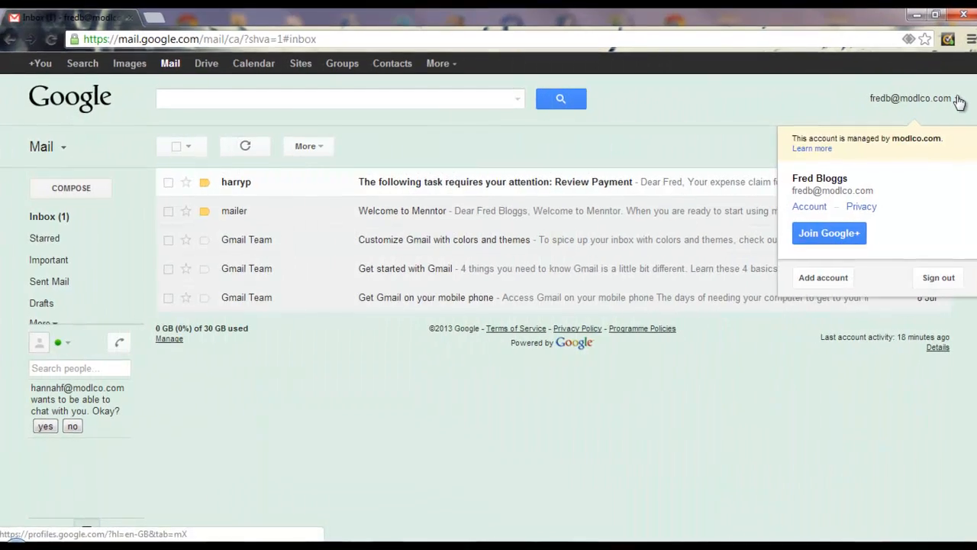
left_click(390, 144)
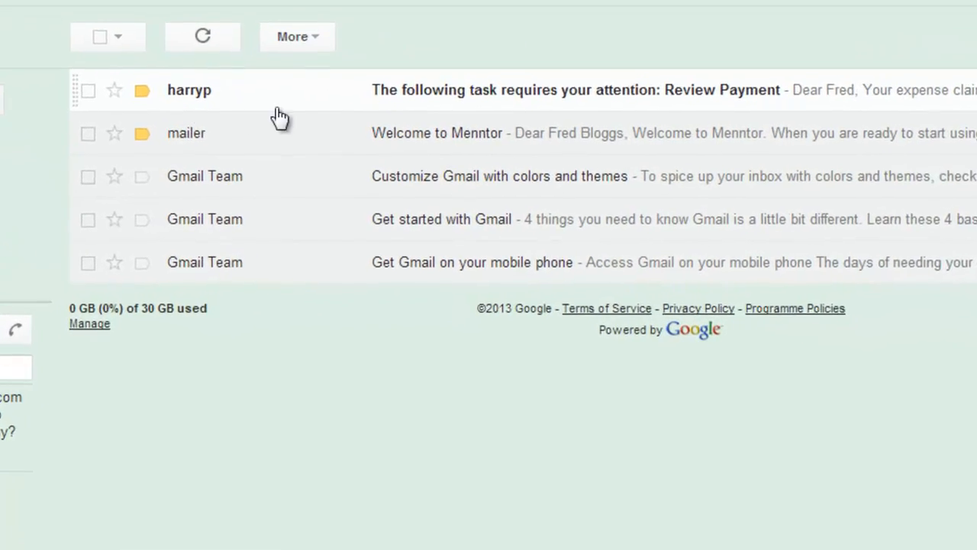
left_click(534, 113)
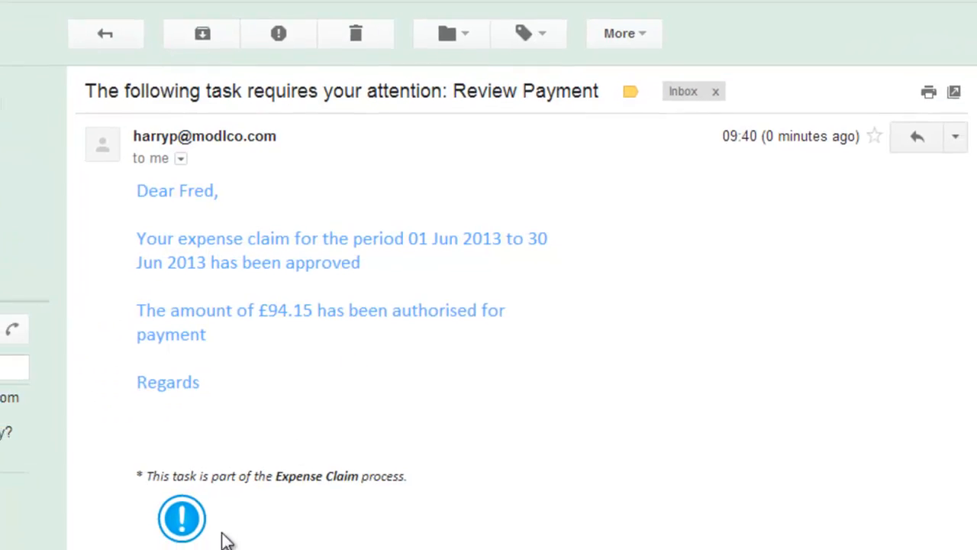
left_click(176, 525)
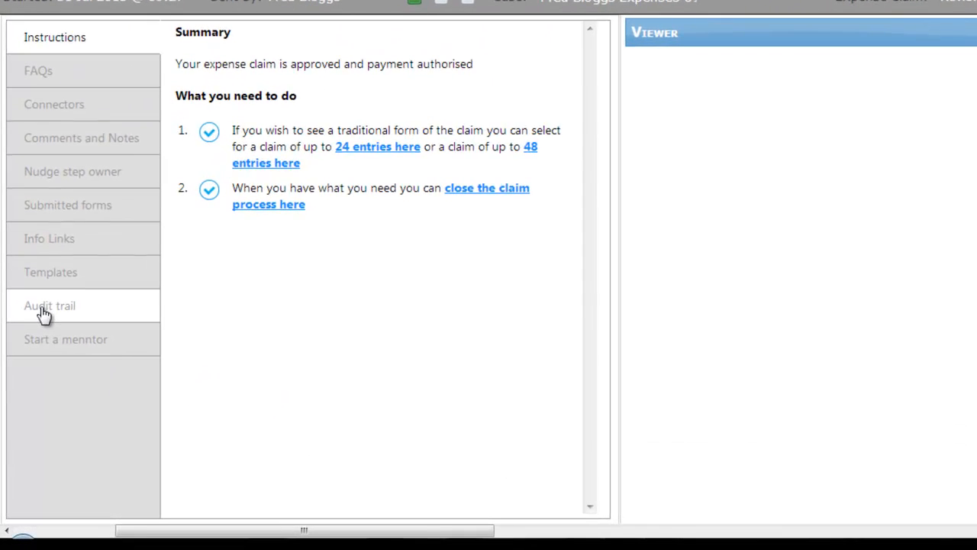
left_click(43, 309)
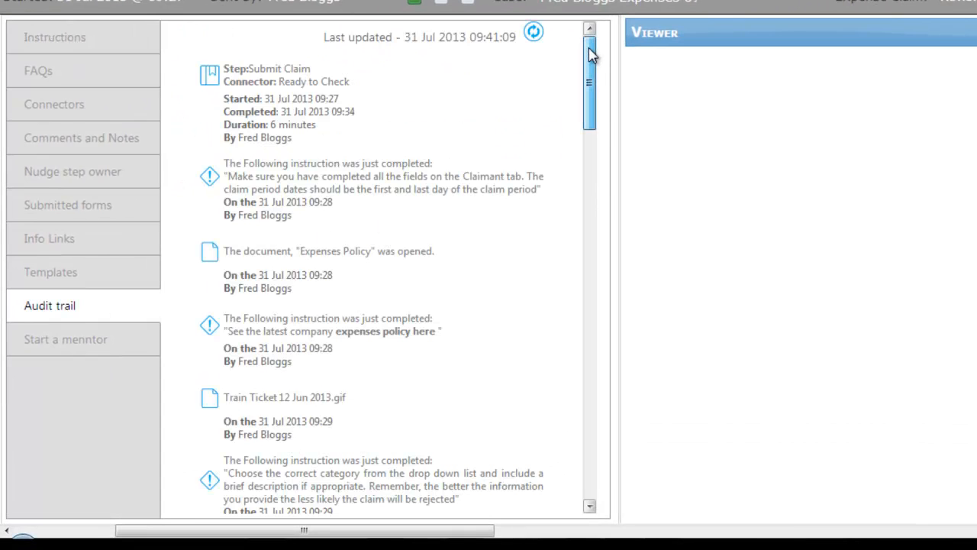
left_click_drag(590, 54, 592, 171)
left_click_drag(933, 156, 735, 549)
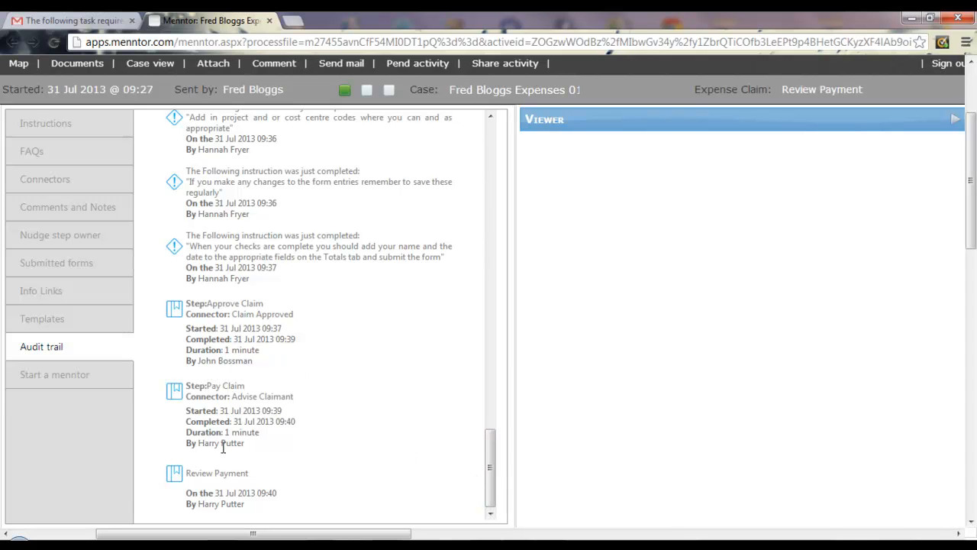
left_click(38, 124)
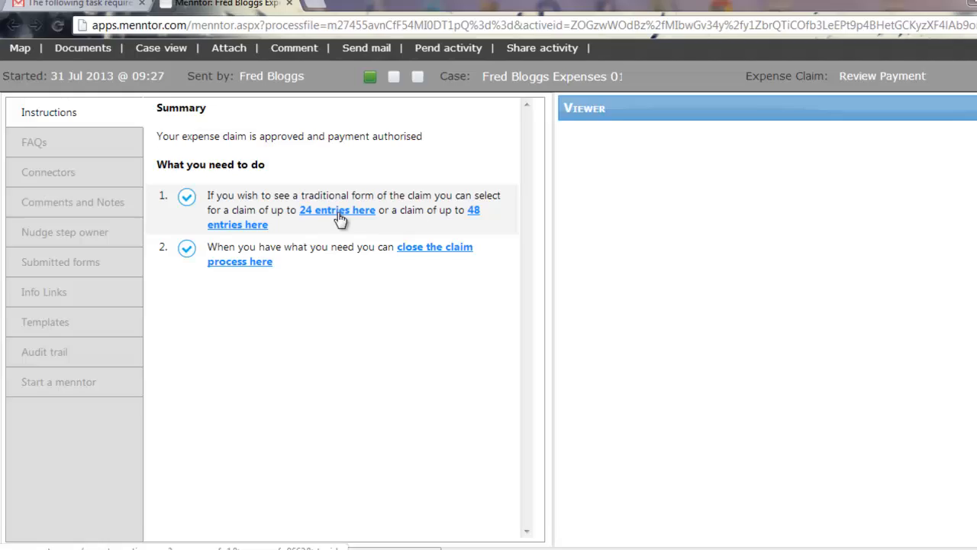
- Open the traditional 24-entry claim form in Word, review it, then close it
left_click(340, 220)
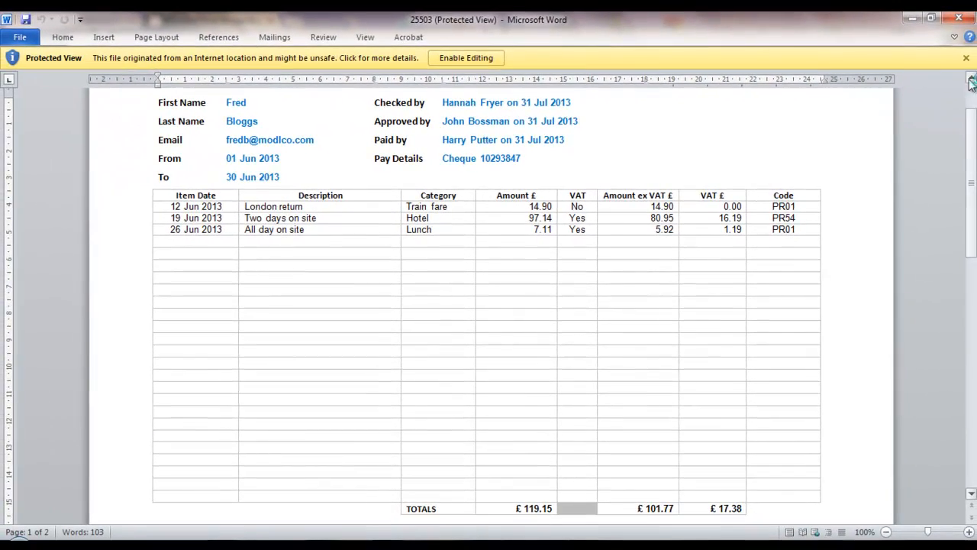
left_click(958, 21)
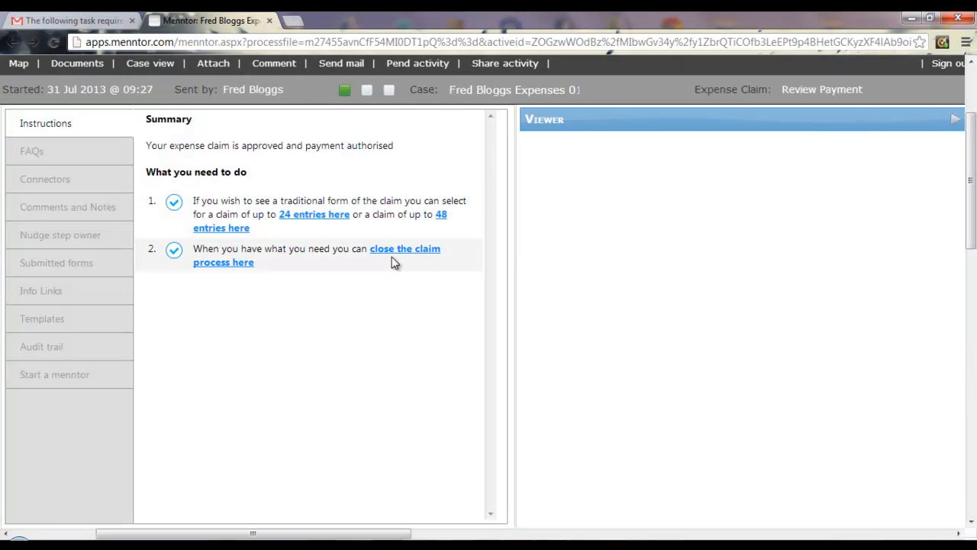
- Send the claim conclusion and open the case map showing the process as Completed
left_click(391, 255)
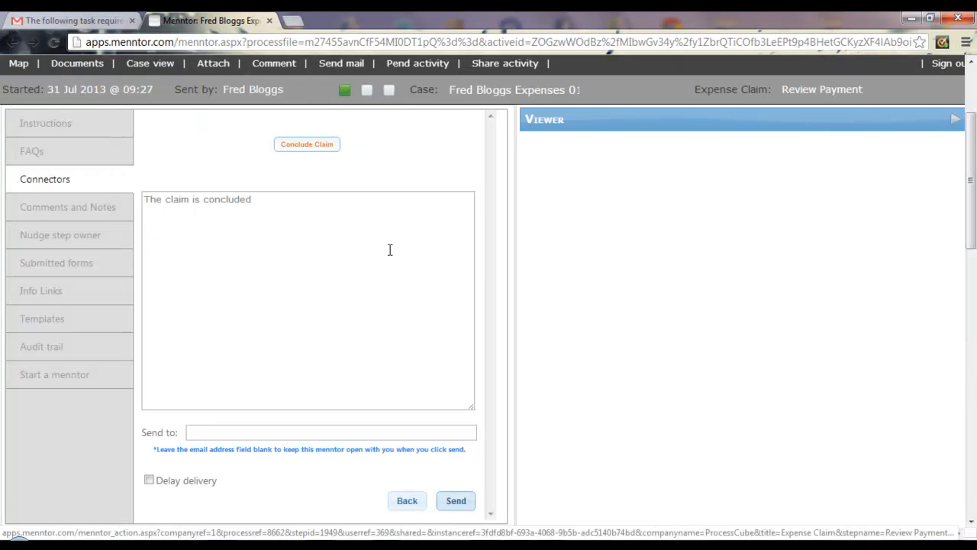
left_click(456, 501)
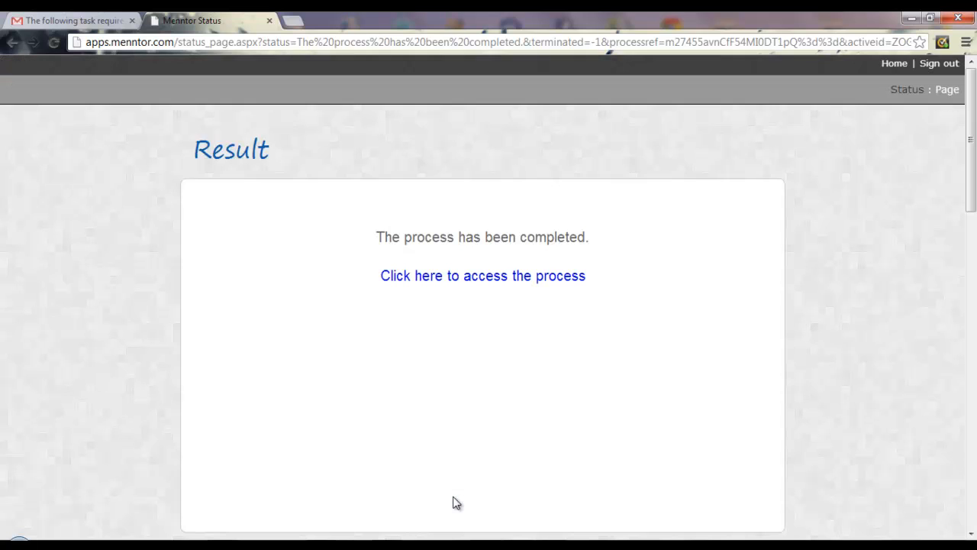
left_click(479, 282)
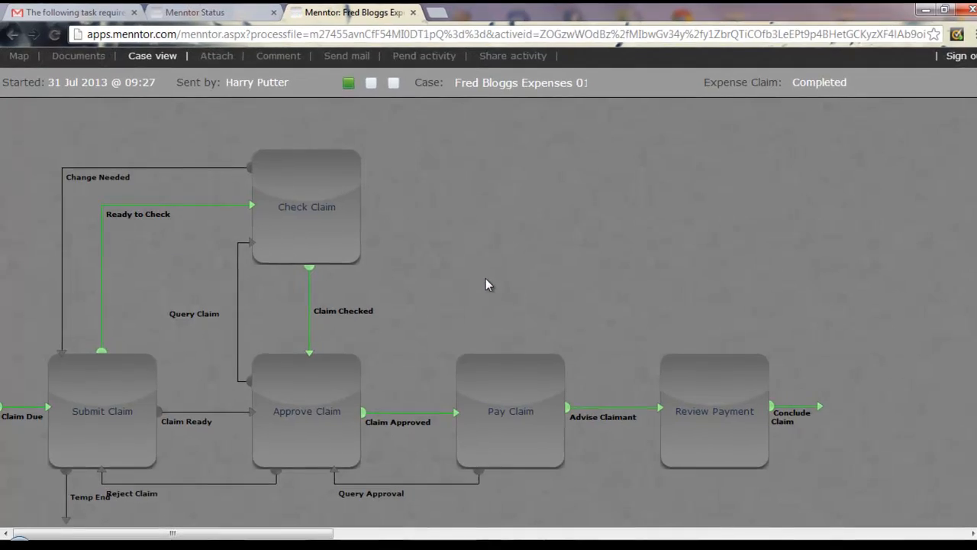